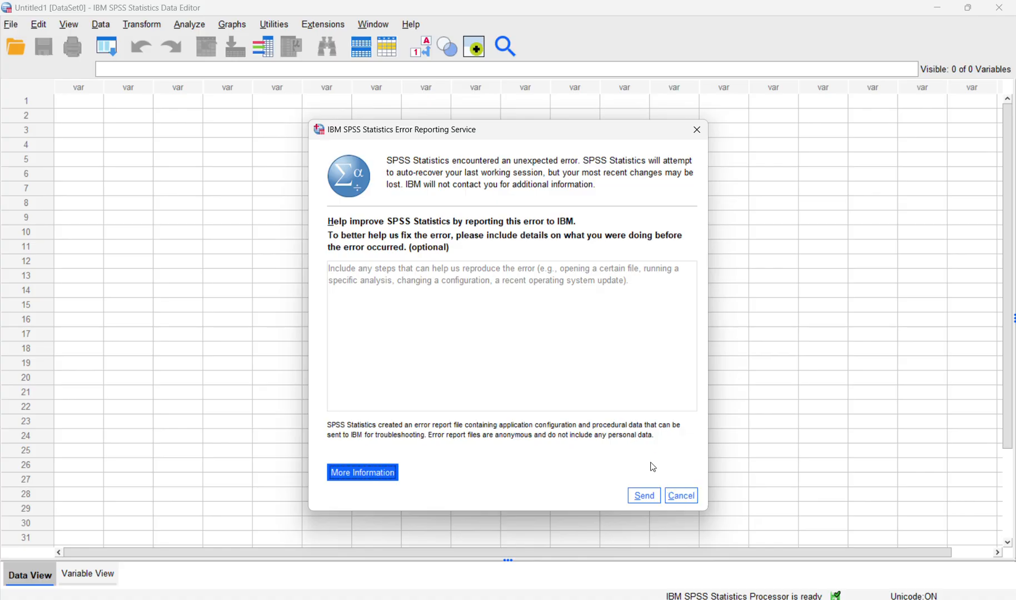
Step: Dismiss the error report and the session recovery without restoring anything, and show the empty dataset's Variable View
left_click(682, 495)
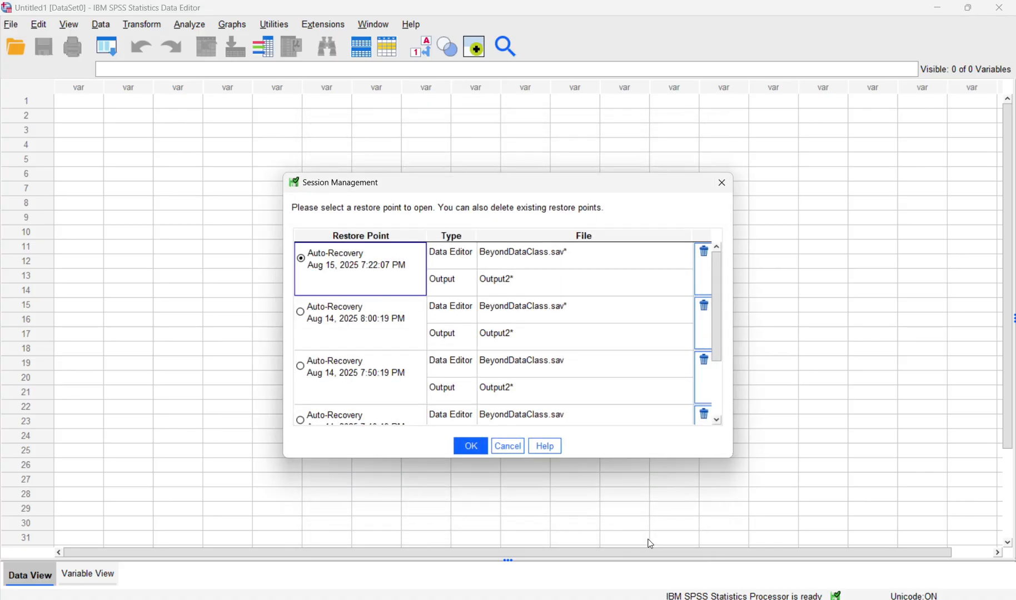
left_click(508, 447)
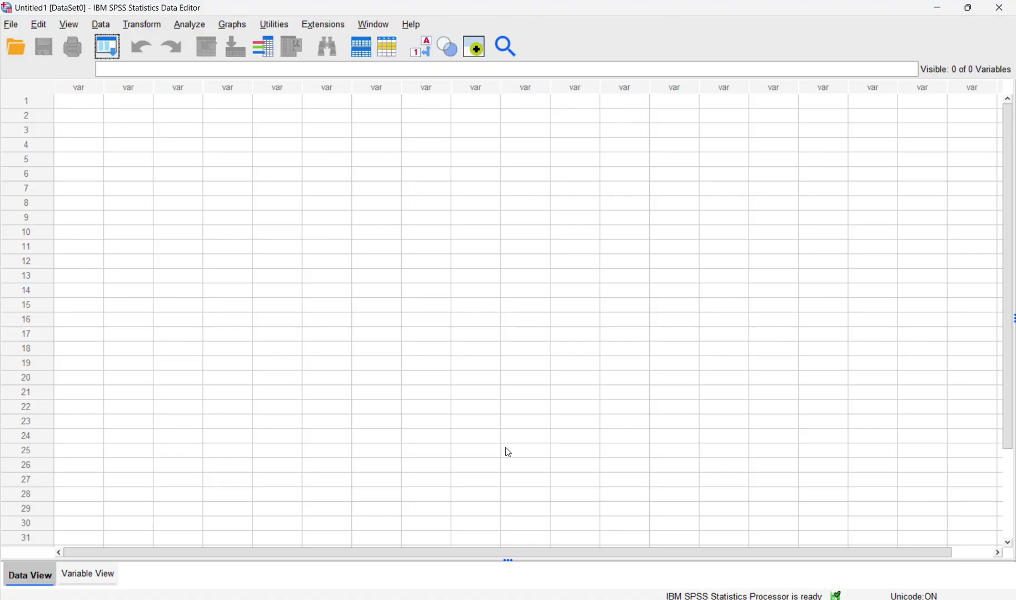
left_click(100, 574)
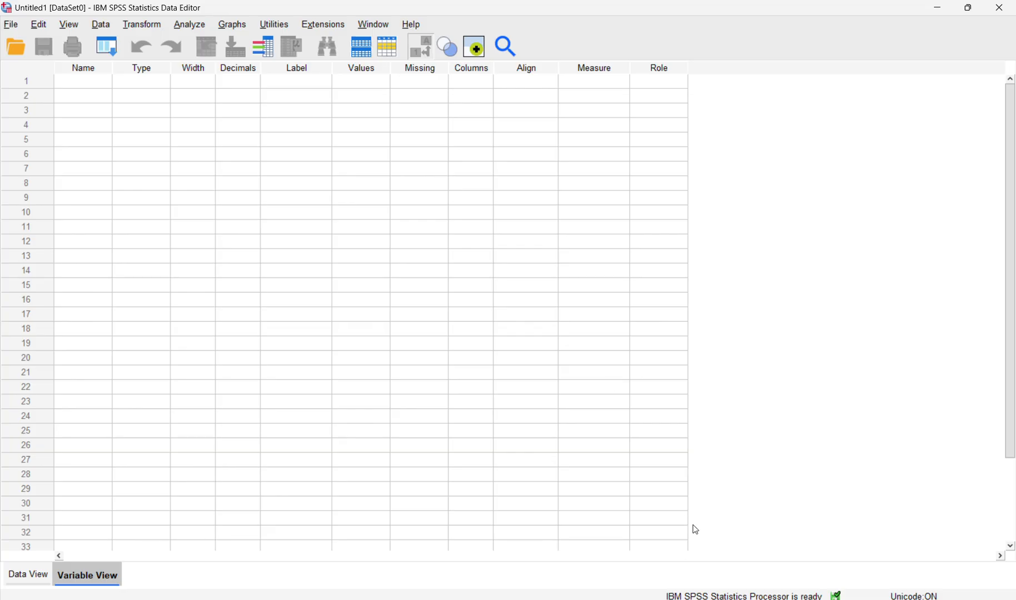
Step: Switch to the Google Meet call, present the entire screen and hide the screen-sharing notice
mouse_move(729, 599)
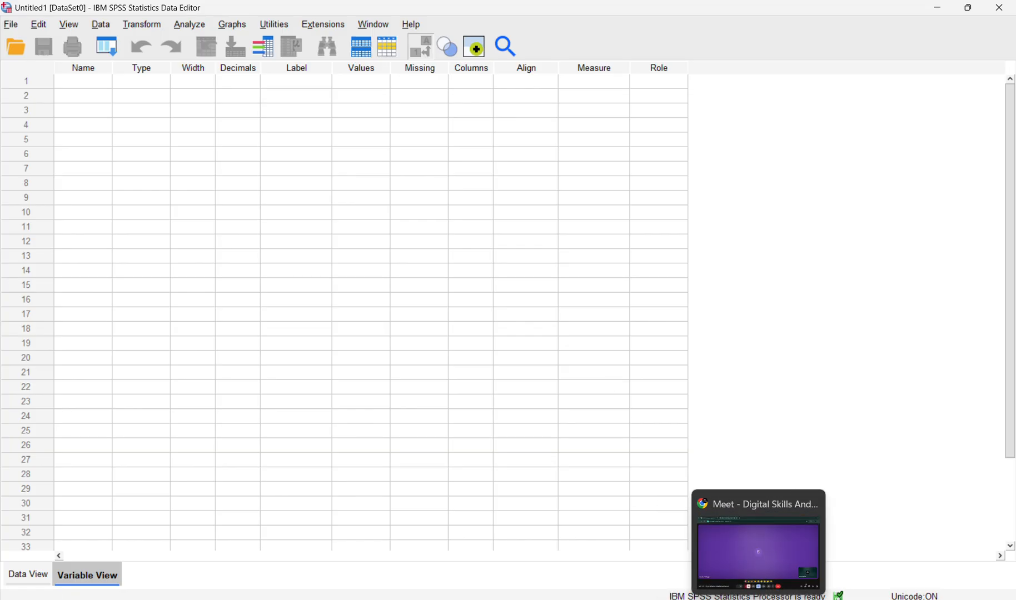
left_click(758, 599)
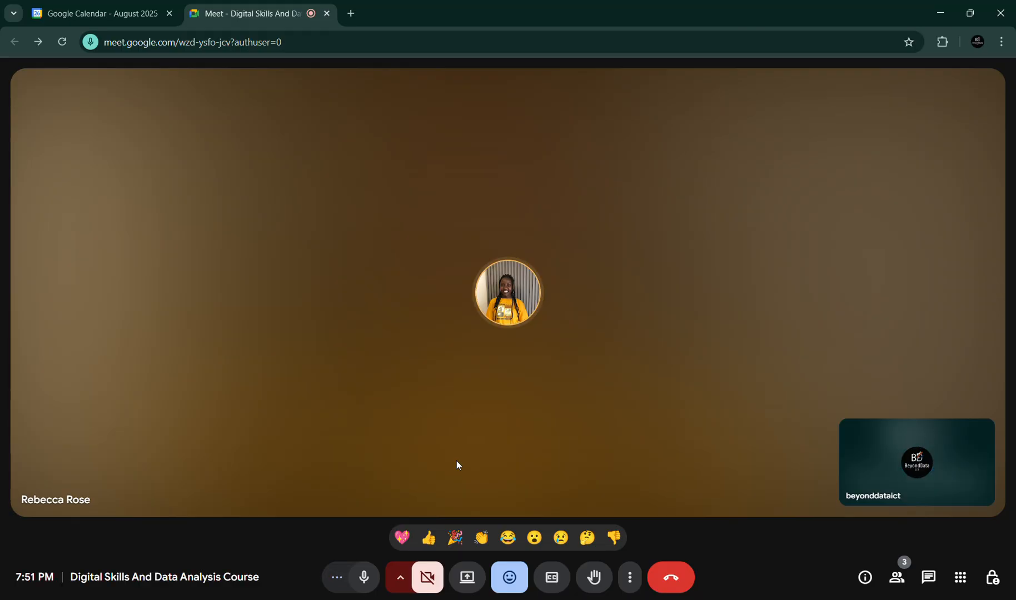
left_click(467, 577)
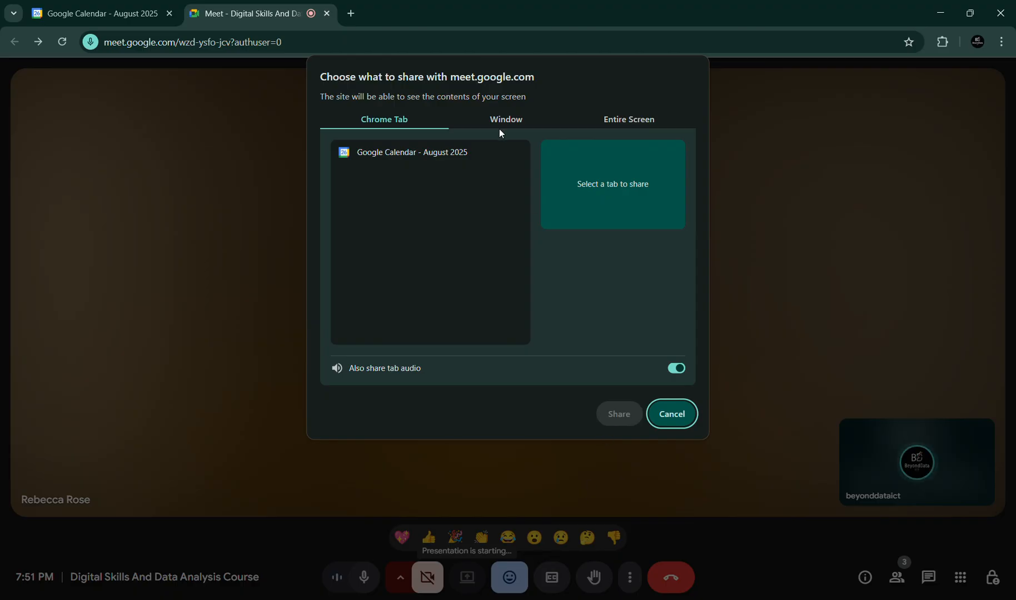
left_click(607, 120)
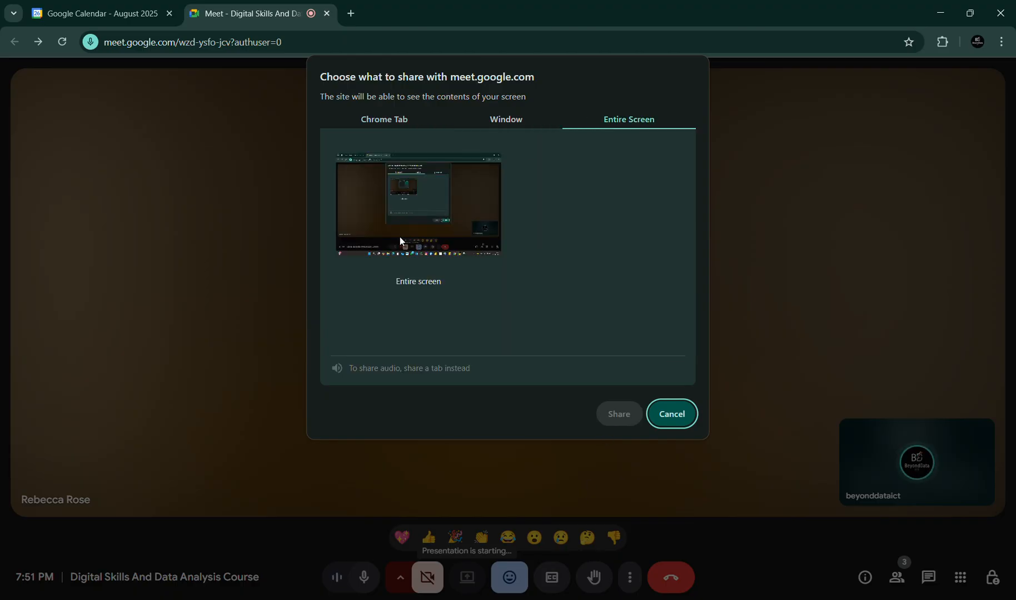
left_click(620, 415)
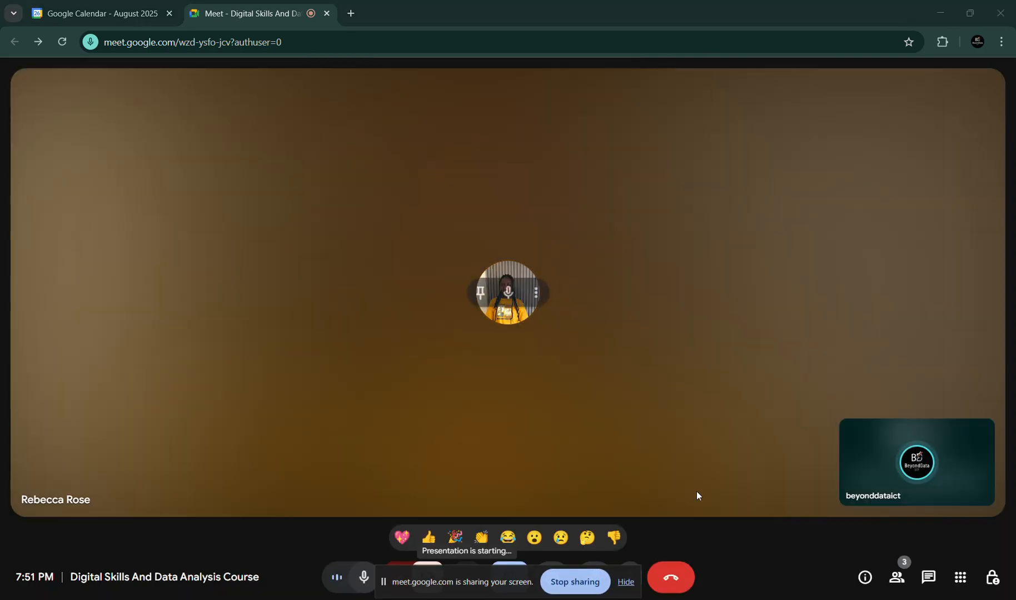
left_click(627, 580)
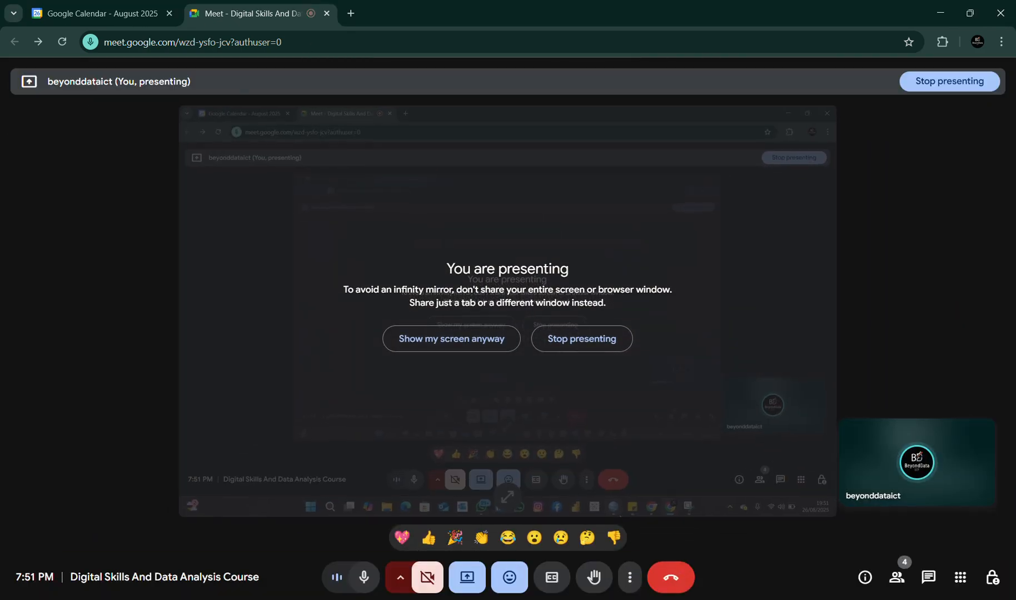
Step: Switch back to the SPSS Data Editor and look at the empty dataset in Data View and Variable View
left_click(671, 599)
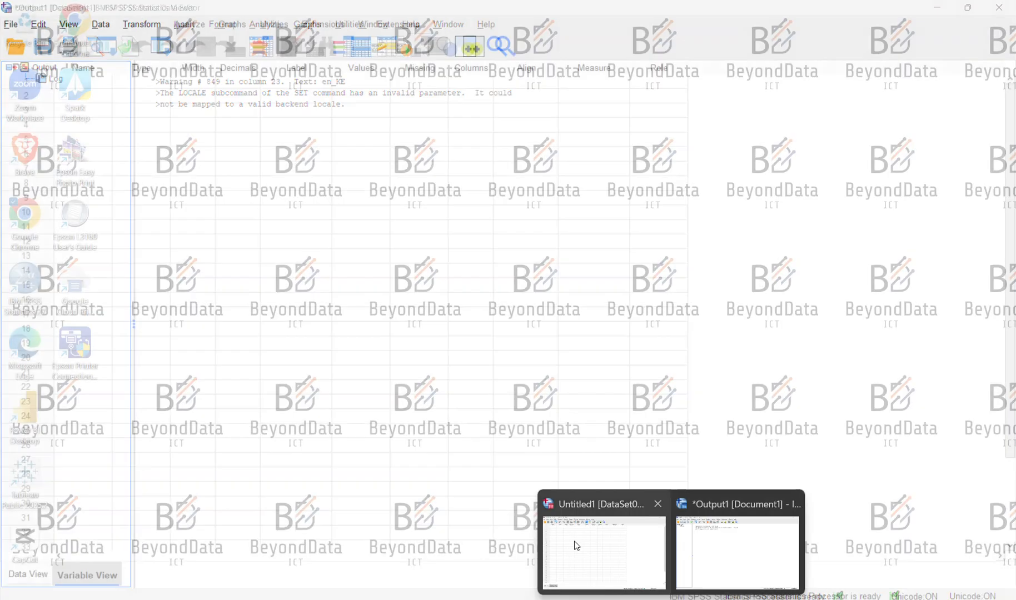
left_click(577, 546)
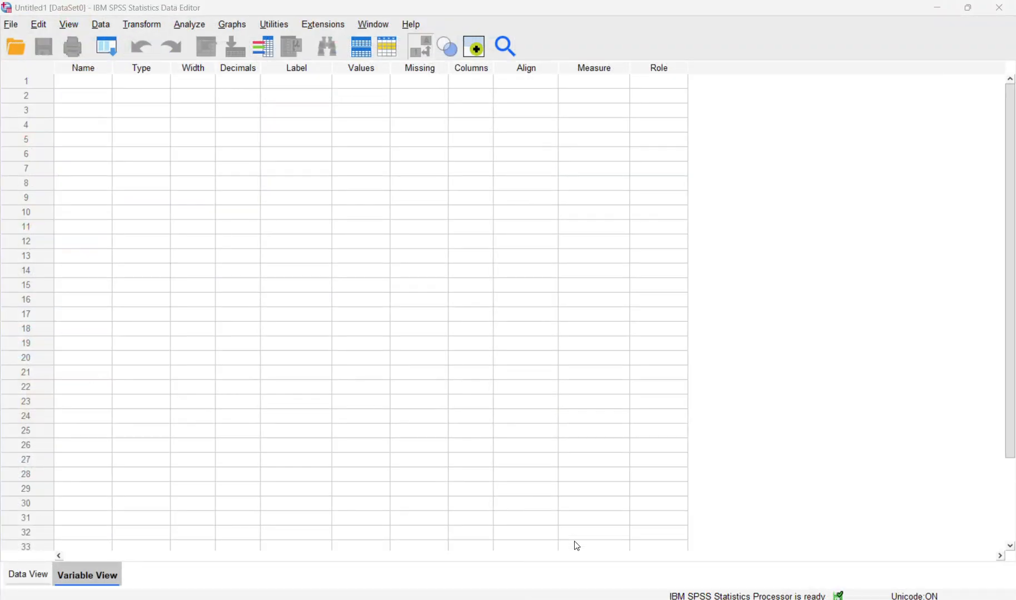
left_click(26, 577)
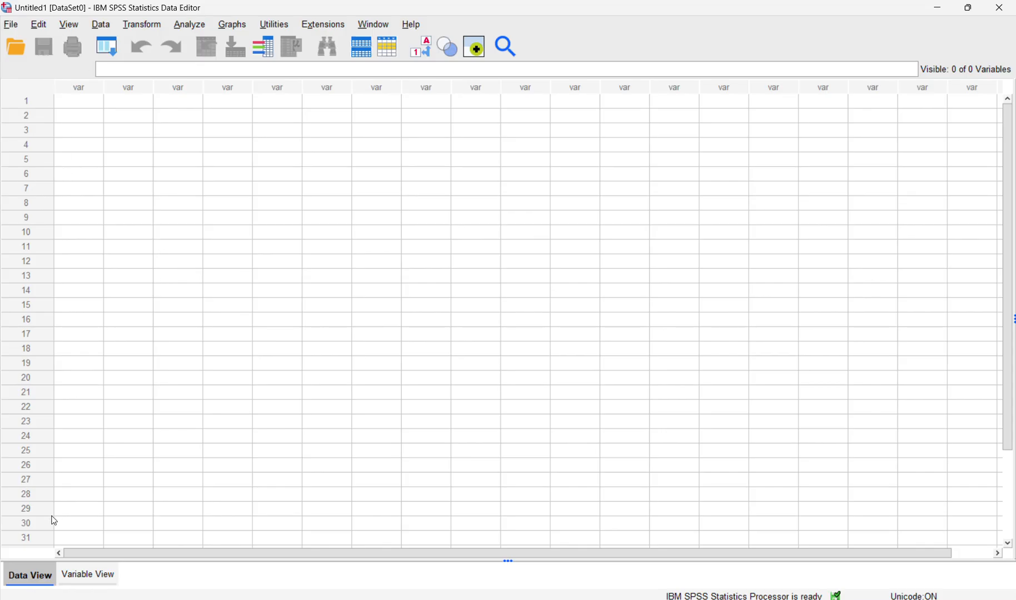
left_click(89, 575)
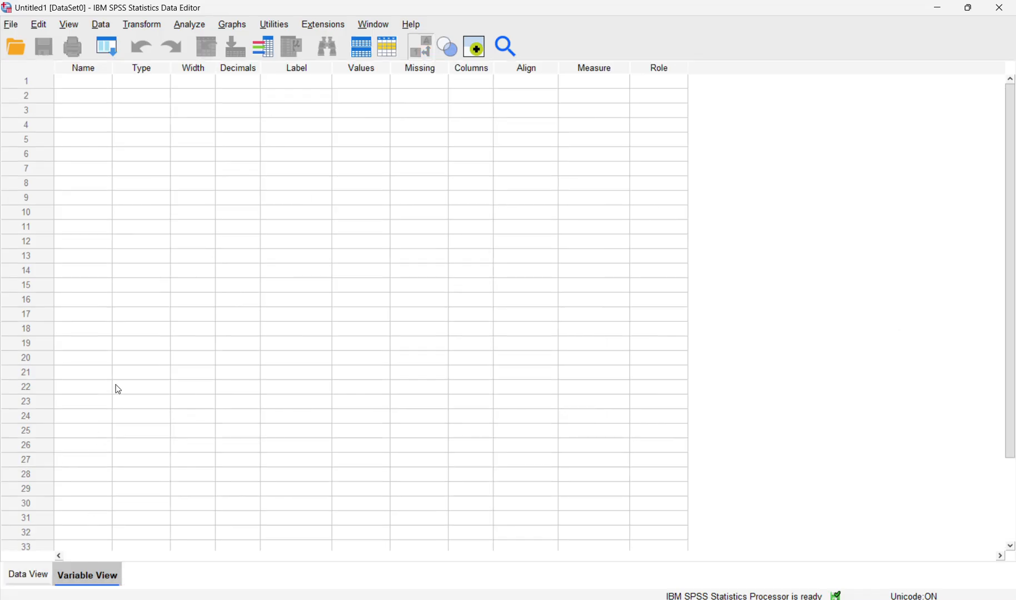
Step: Define the first variable in Variable View with the name Epm
left_click(79, 81)
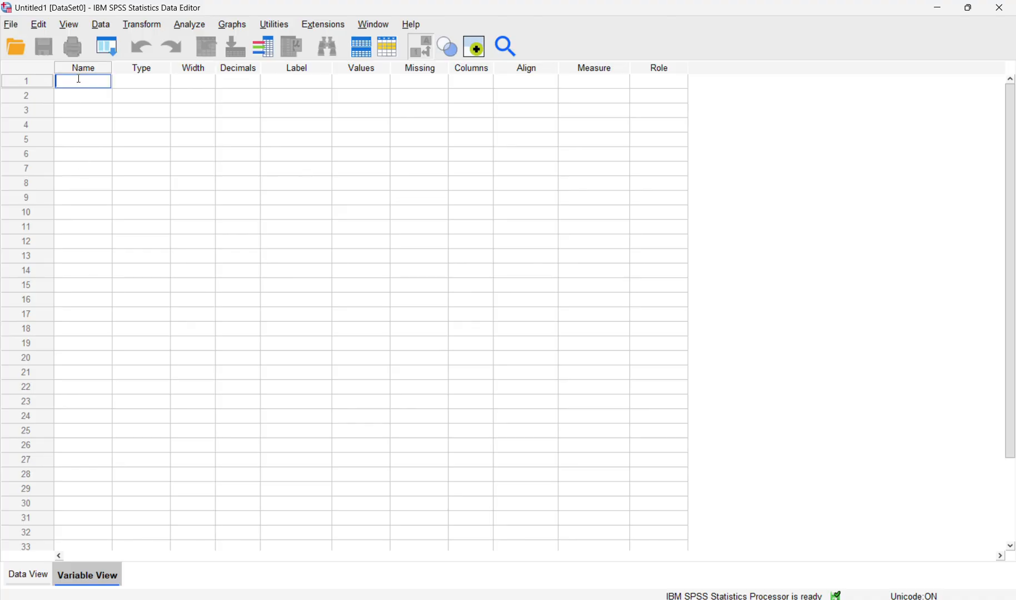
type("thh")
key("BackSpace")
key("BackSpace")
key("BackSpace")
type("Epm")
left_click(294, 83)
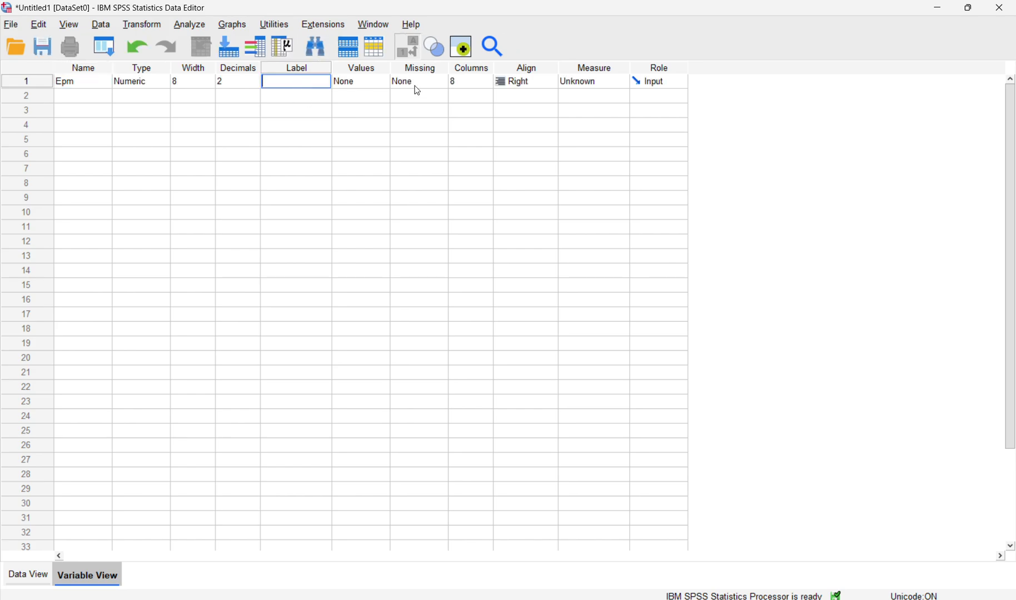
Step: Set the Epm variable's measurement level to Scale and show the dataset in Data View
left_click(587, 84)
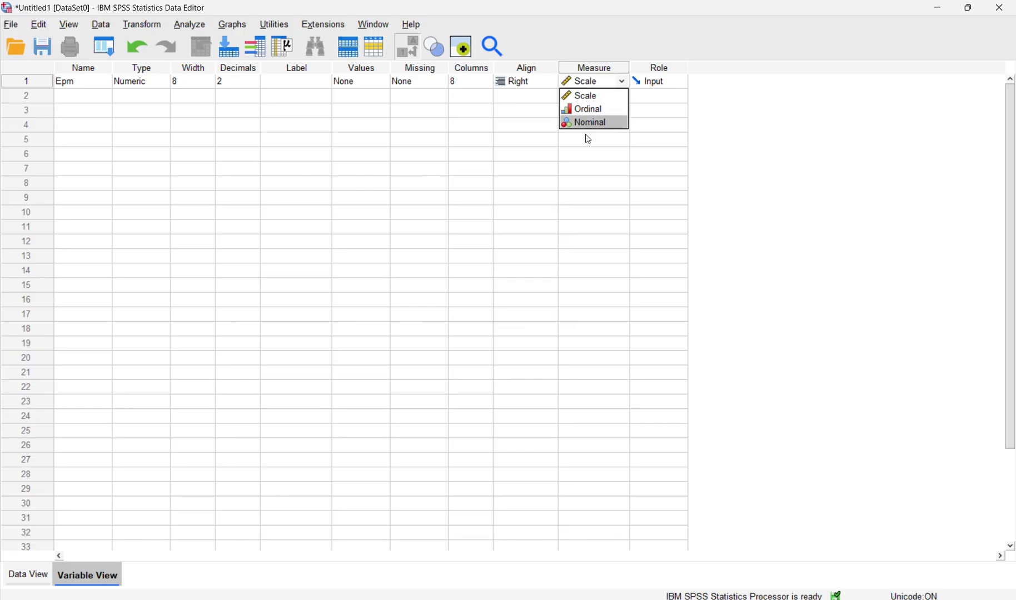
left_click(287, 83)
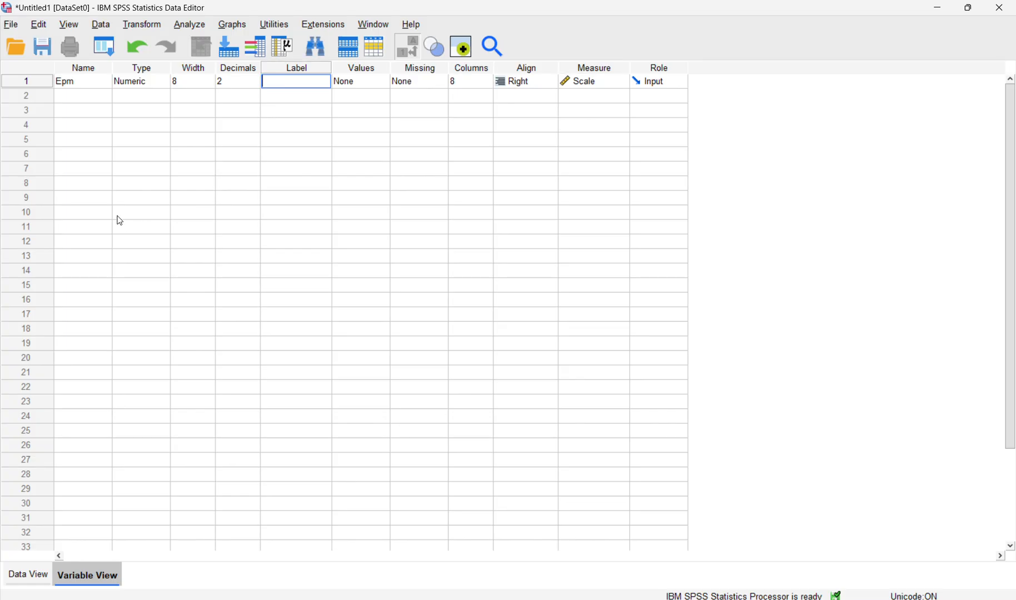
left_click(29, 574)
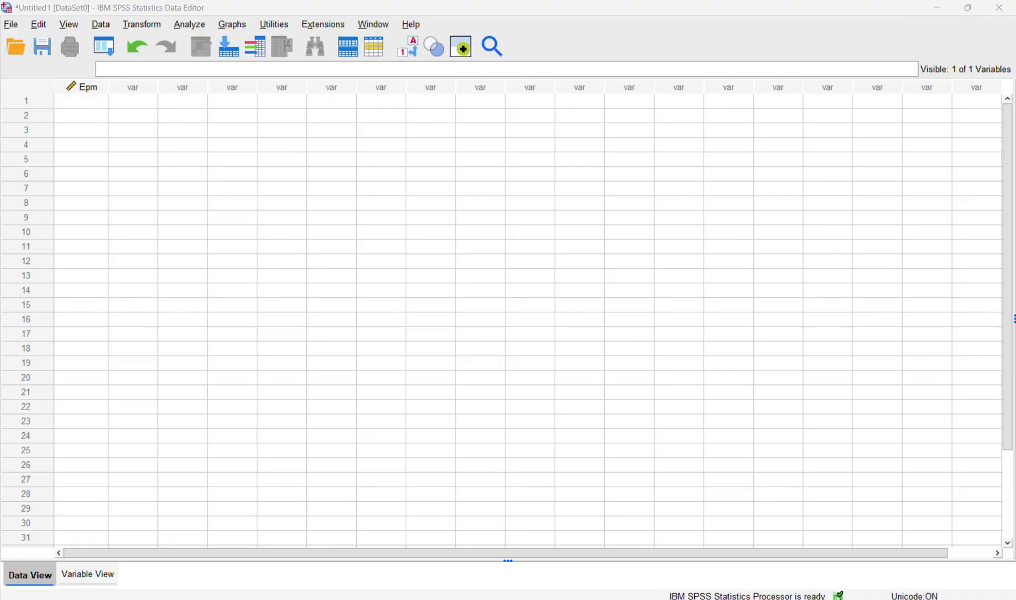
Step: Return to the Google Meet call, show the shared screen preview and stop presenting
left_click(706, 558)
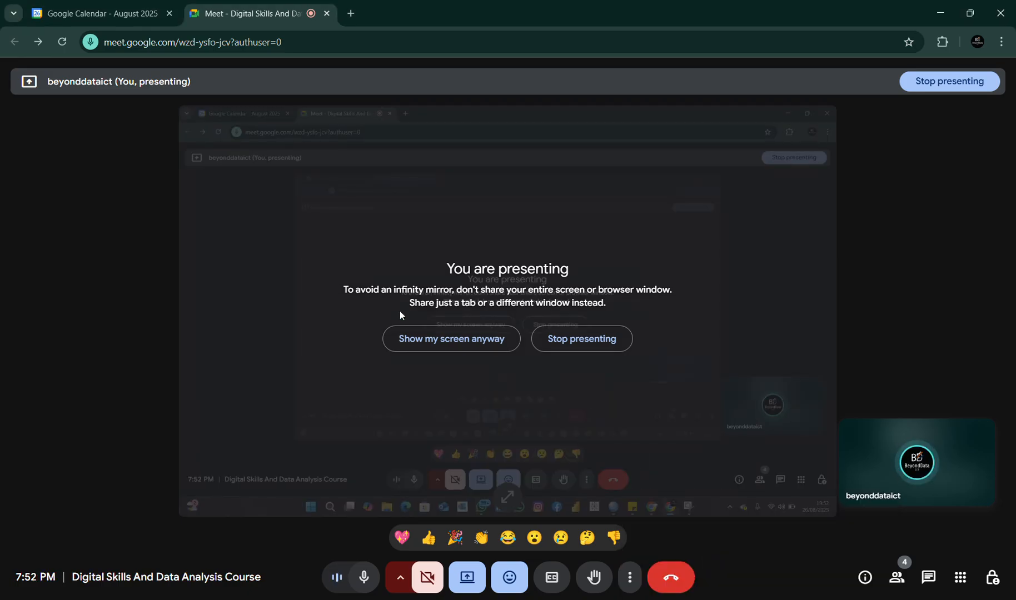
left_click(409, 338)
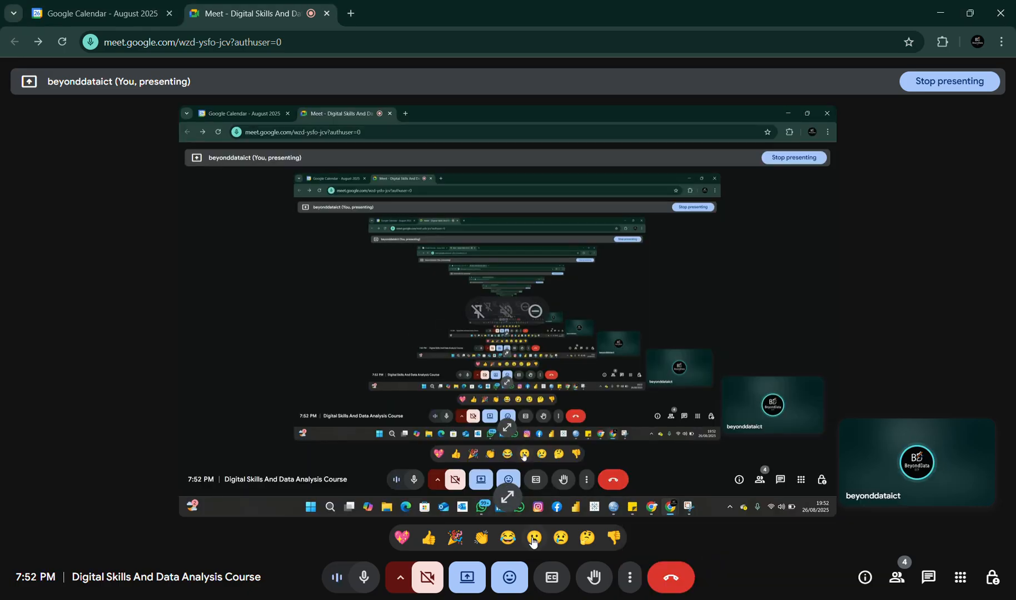
left_click(467, 577)
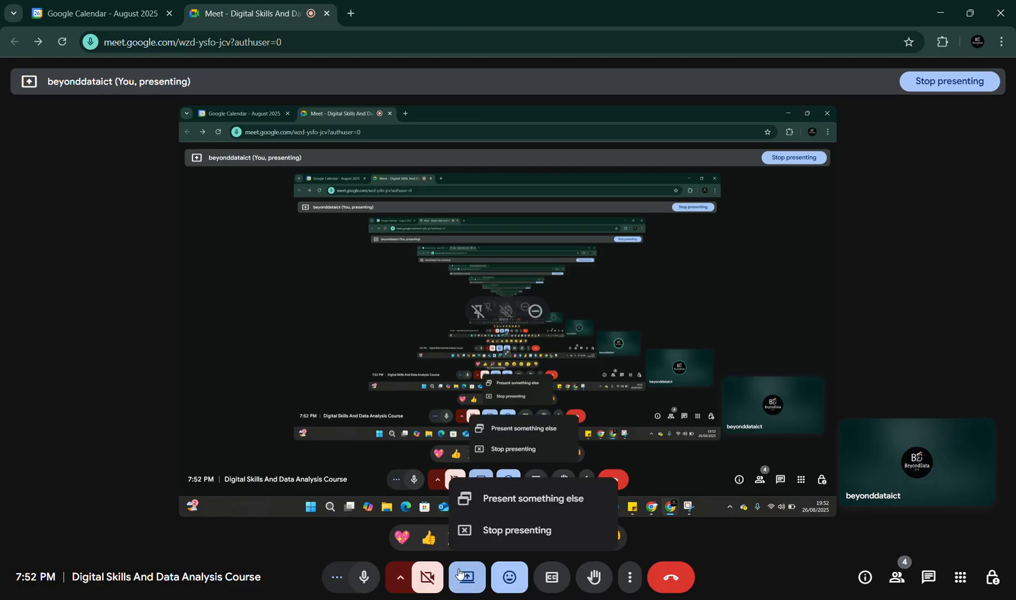
left_click(485, 534)
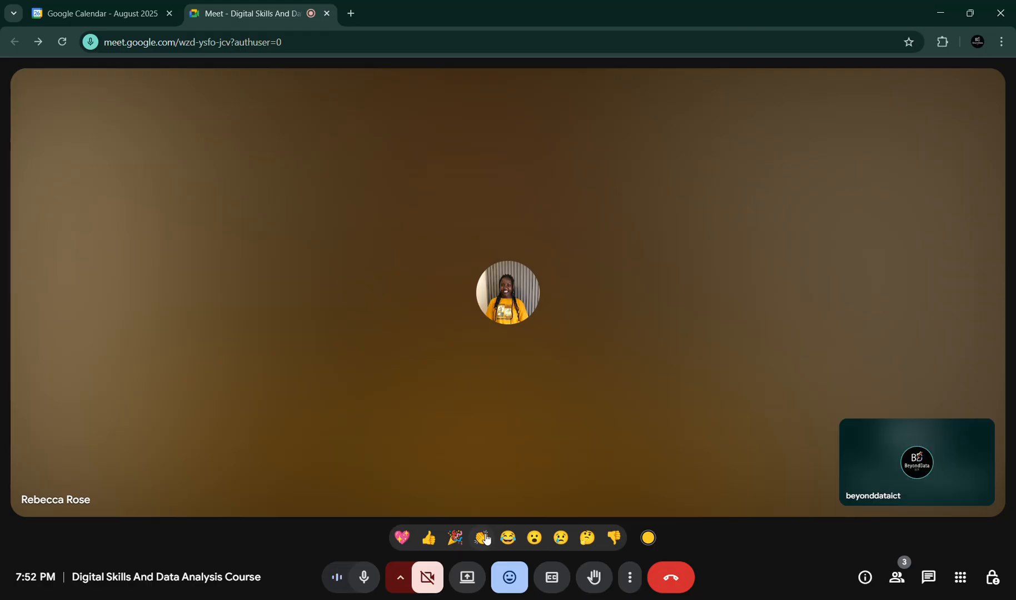
Step: Alternate the meeting microphone between muted and unmuted during the discussion and the participant's presentation, leaving it muted
left_click(364, 577)
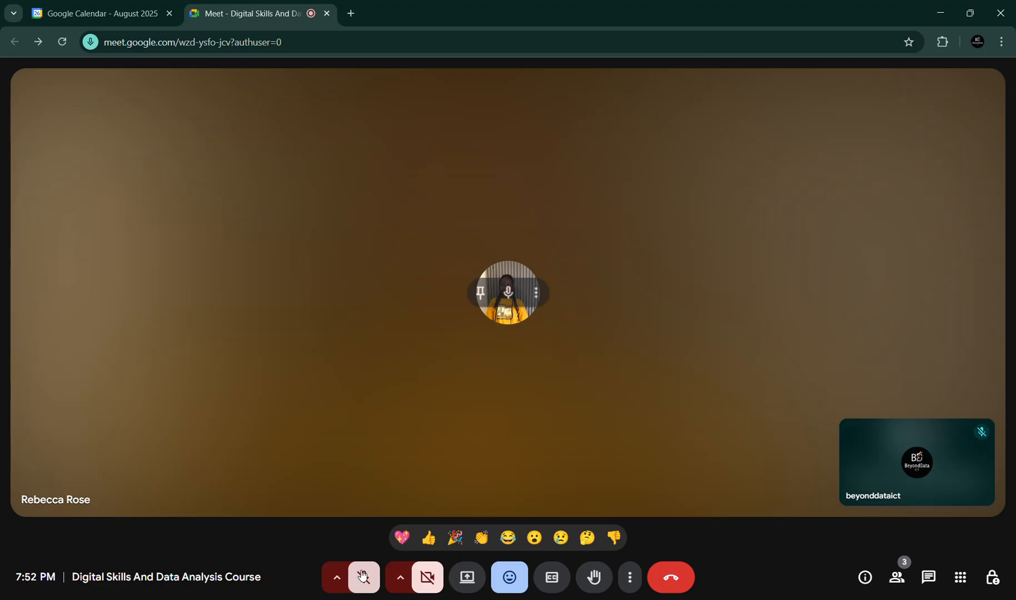
left_click(364, 577)
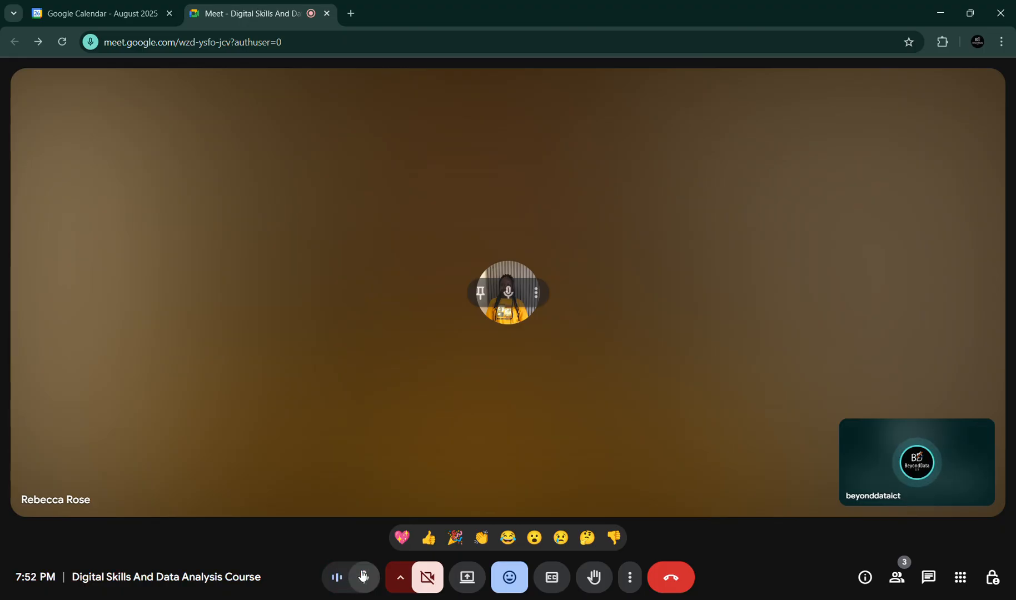
left_click(364, 577)
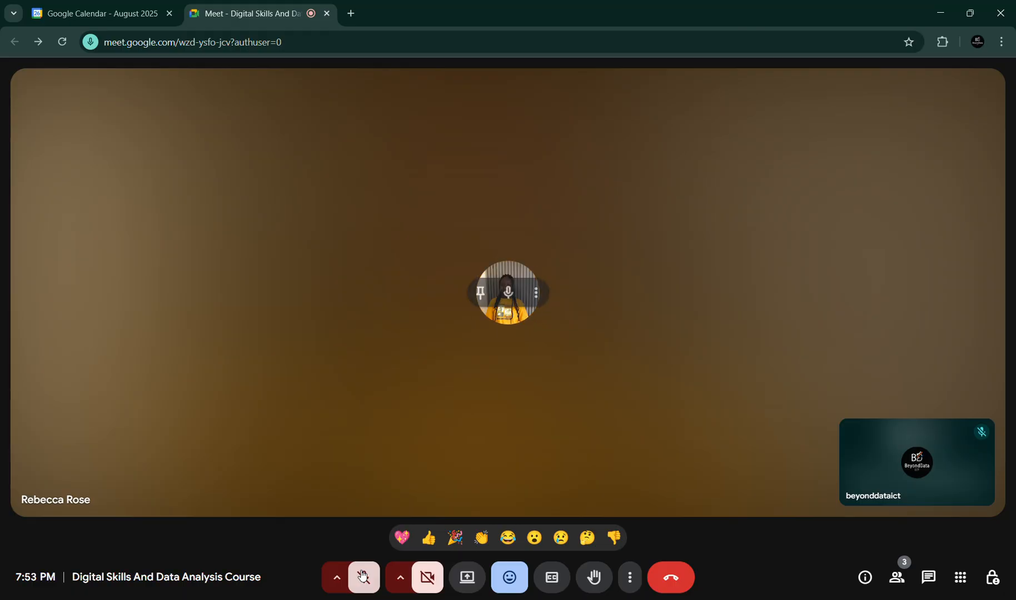
left_click(363, 576)
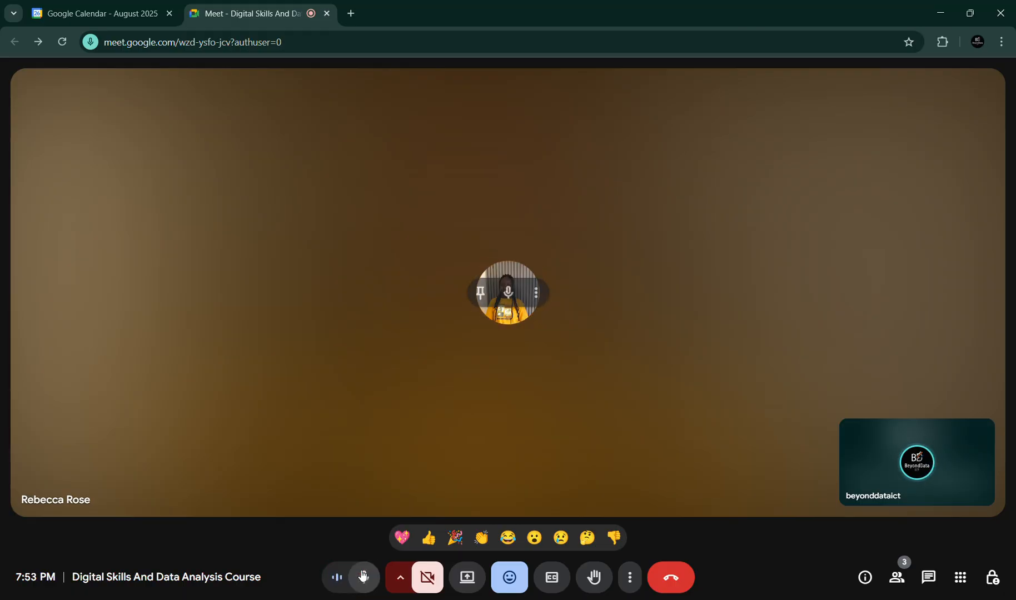
left_click(363, 576)
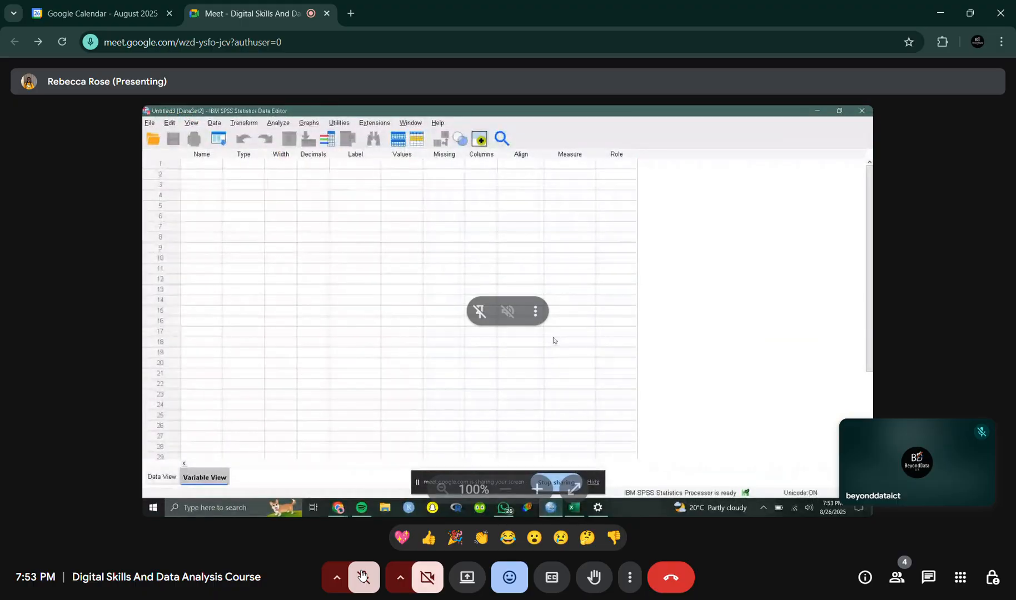
left_click(363, 576)
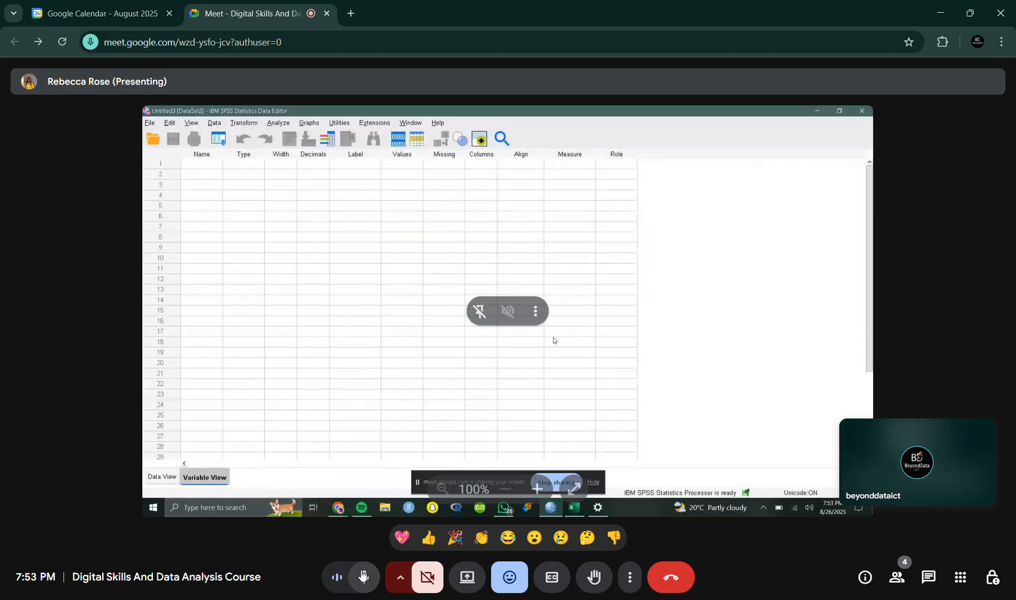
left_click(363, 576)
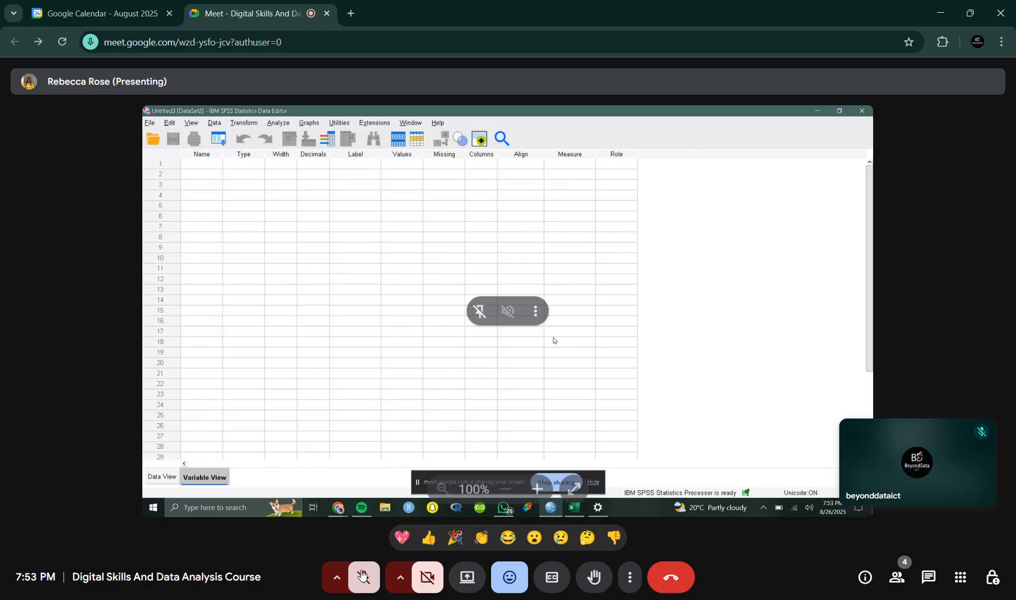
left_click(362, 576)
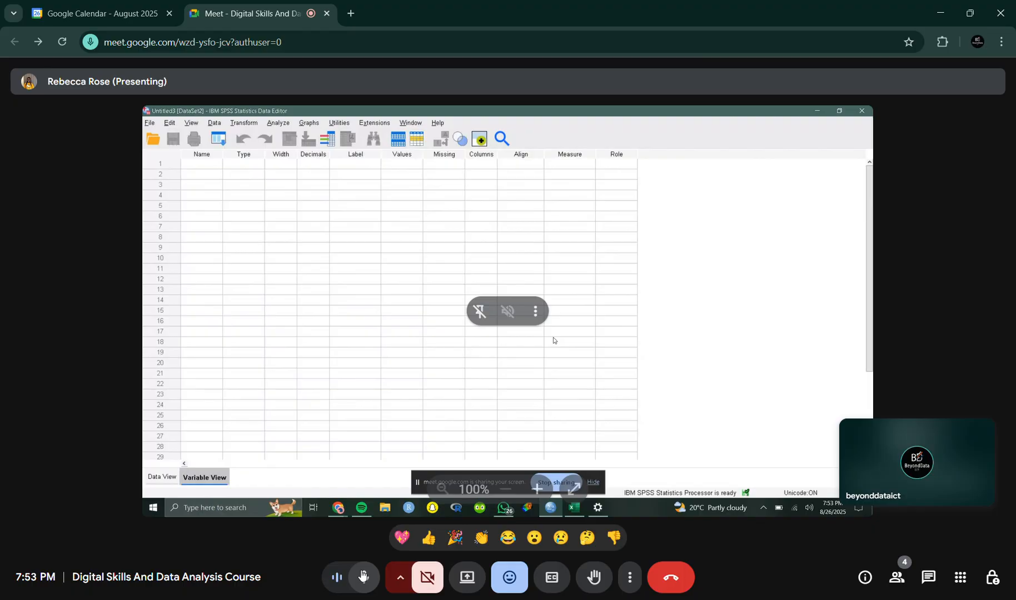
left_click(363, 576)
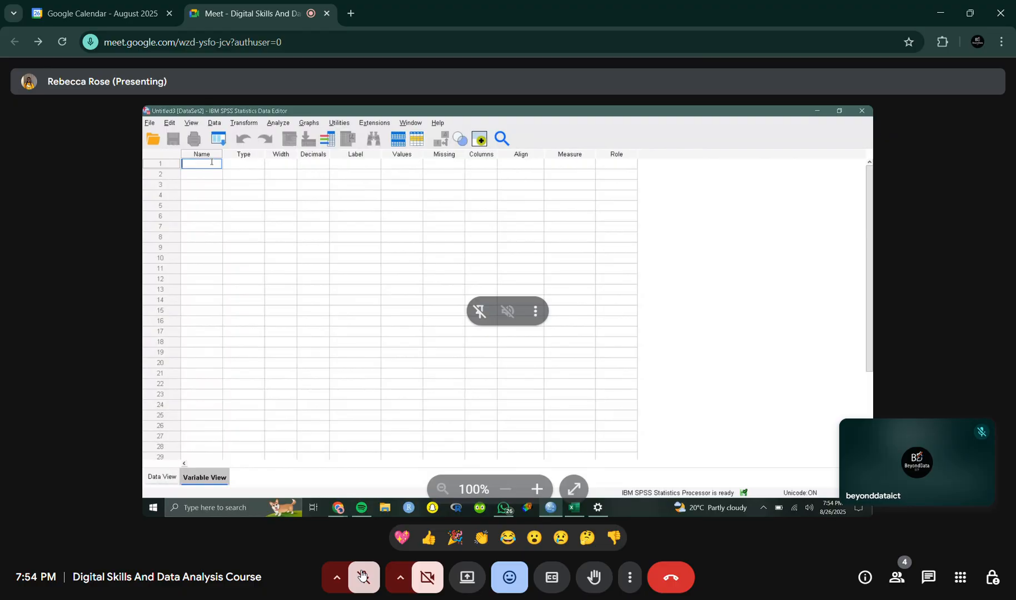
left_click(363, 575)
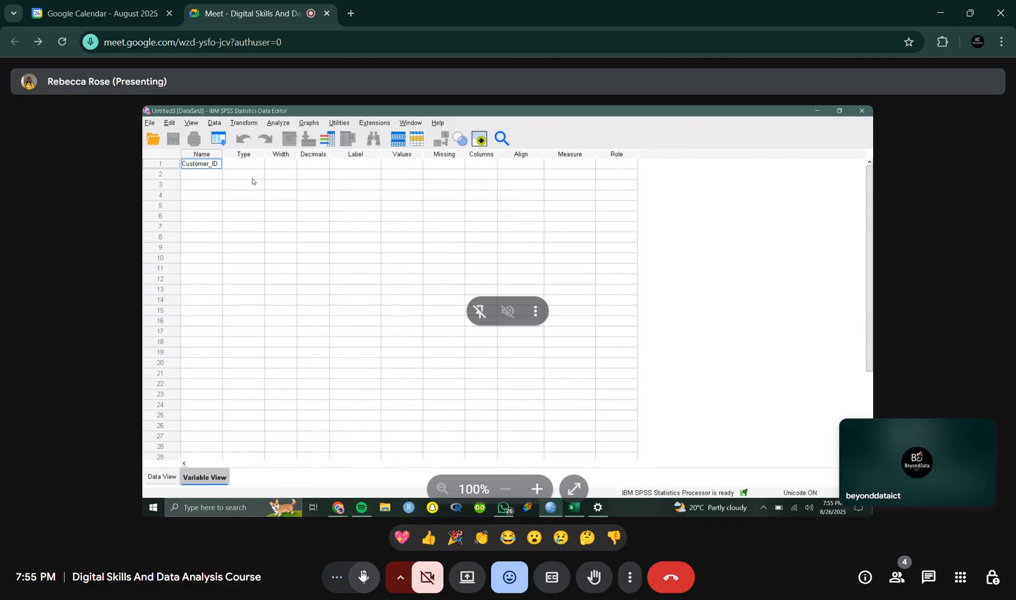
left_click(363, 575)
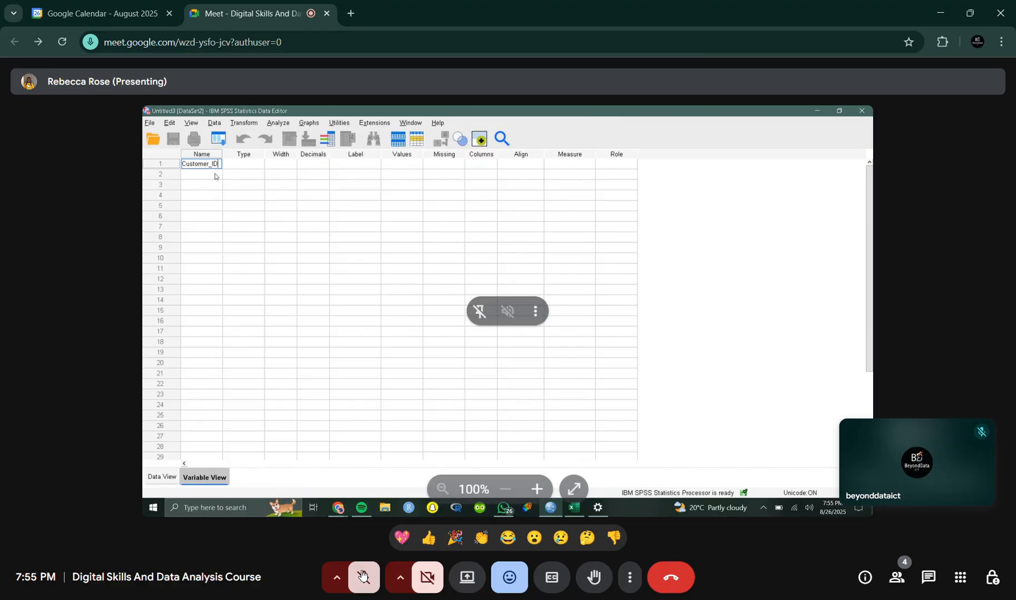
left_click(362, 576)
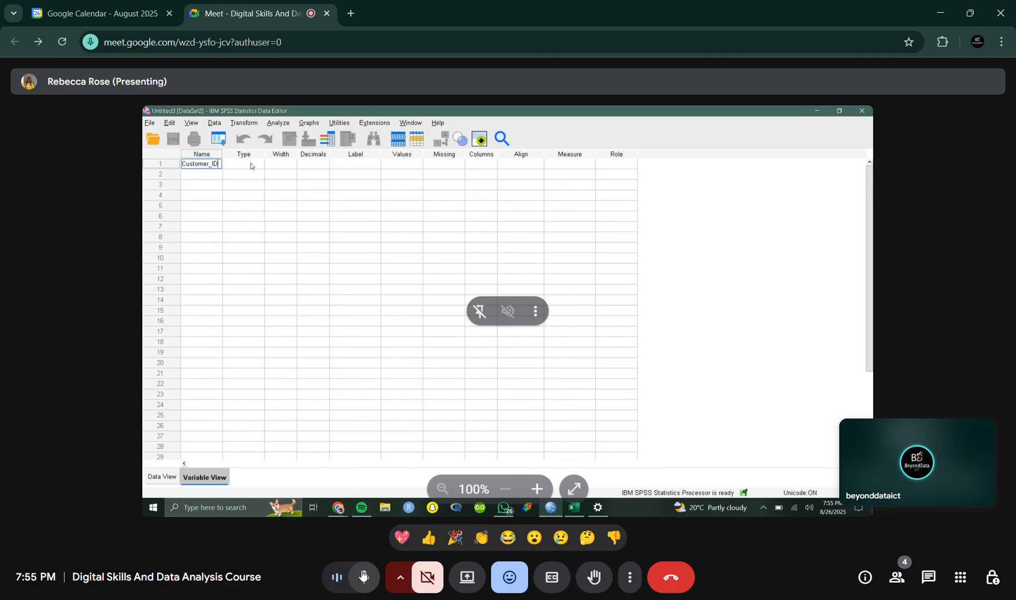
left_click(362, 575)
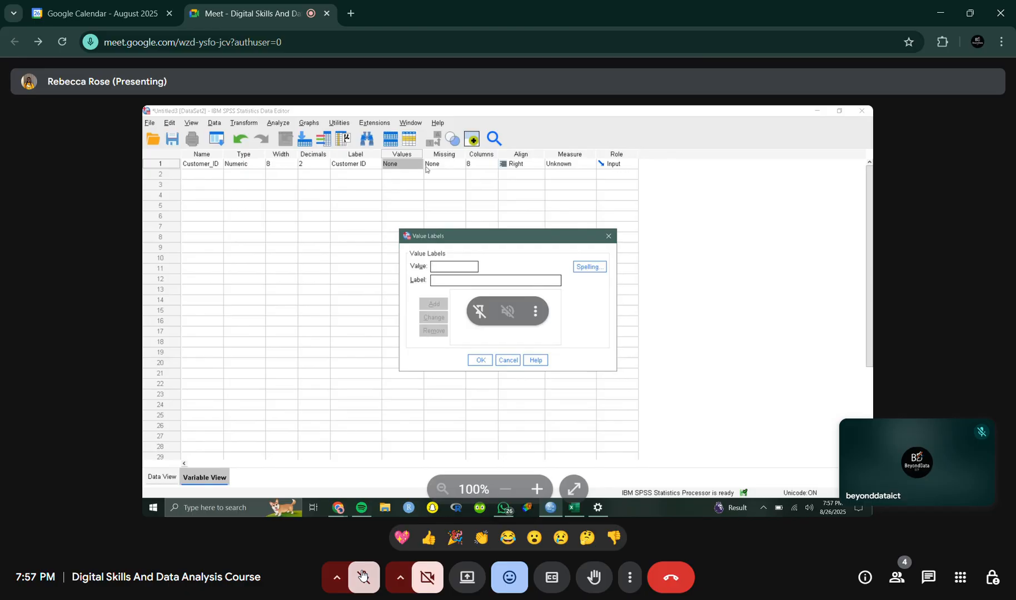
Step: Close the Value Labels dialog without changes and review the missing values options for the Customer_ID variable
left_click(609, 236)
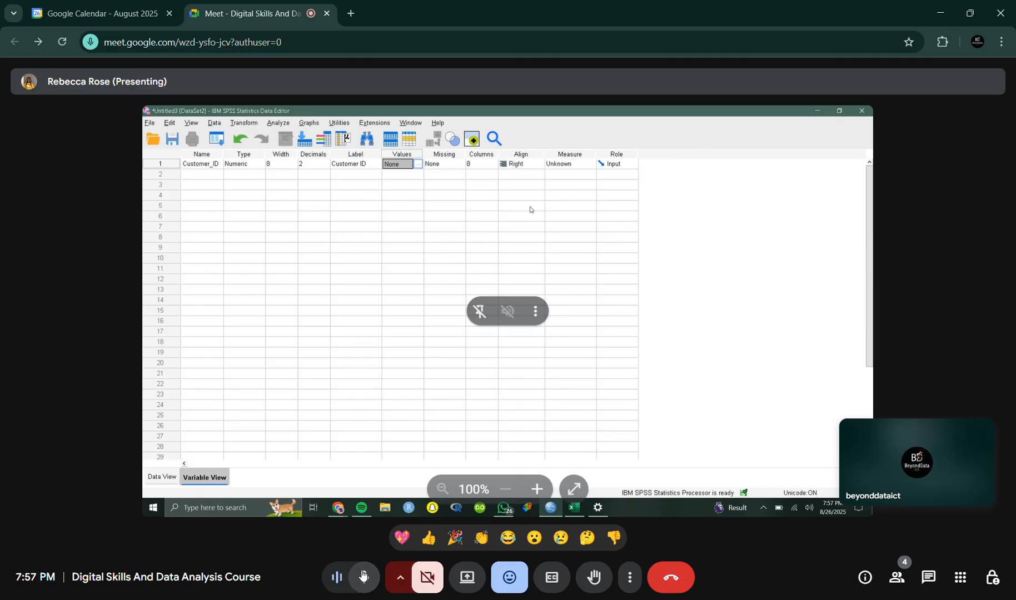
left_click(448, 163)
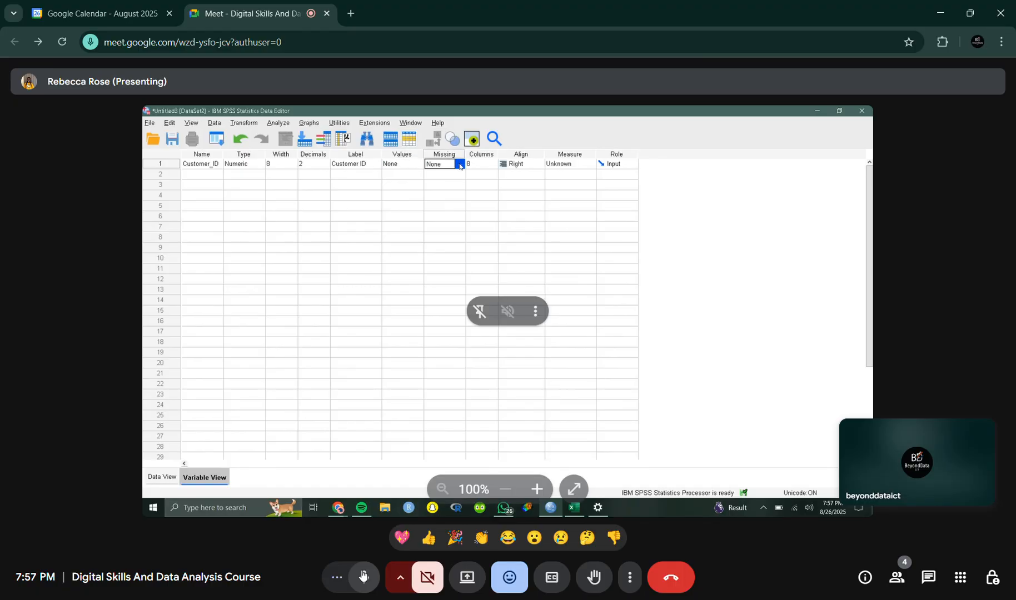
left_click(460, 164)
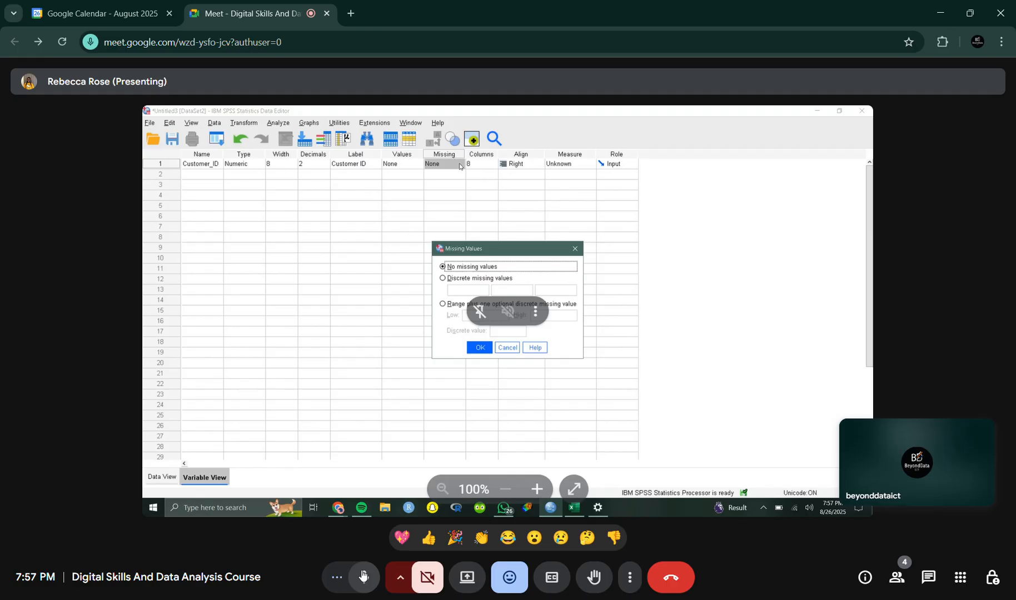
left_click(576, 249)
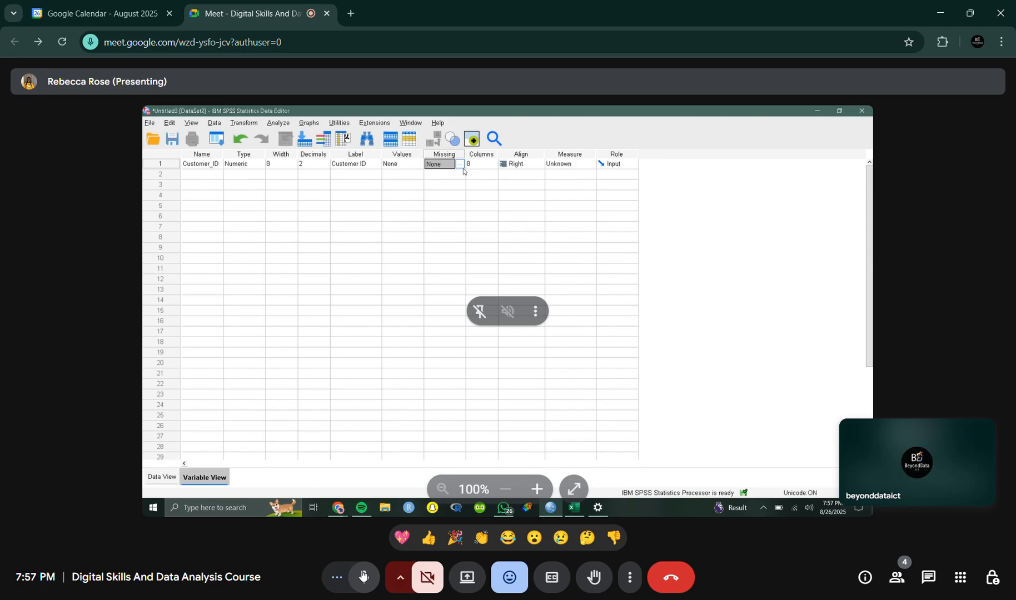
Step: Set the Customer_ID variable's column width to 12 in Variable View
left_click(481, 164)
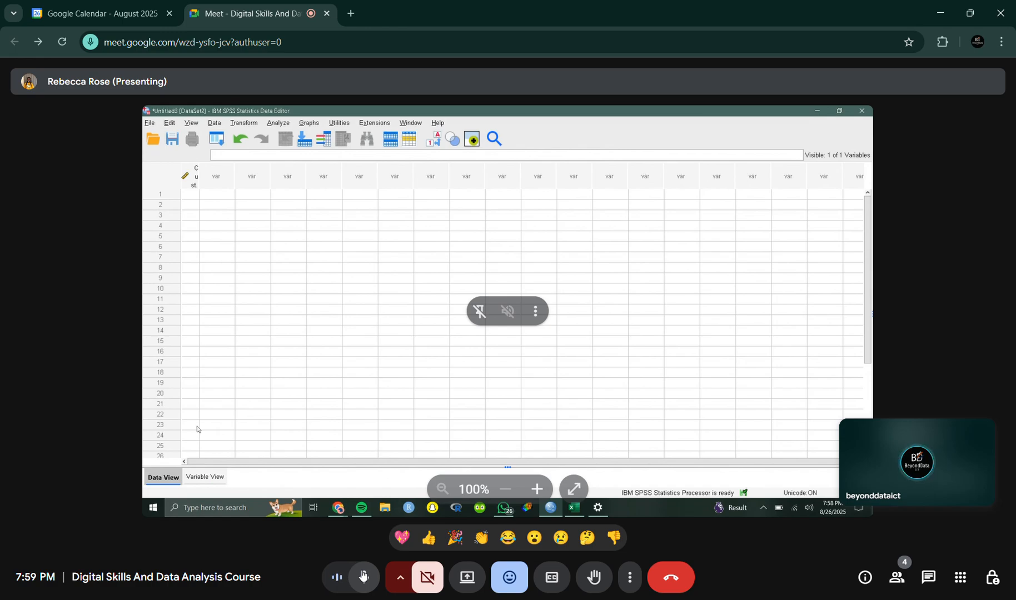
left_click(204, 477)
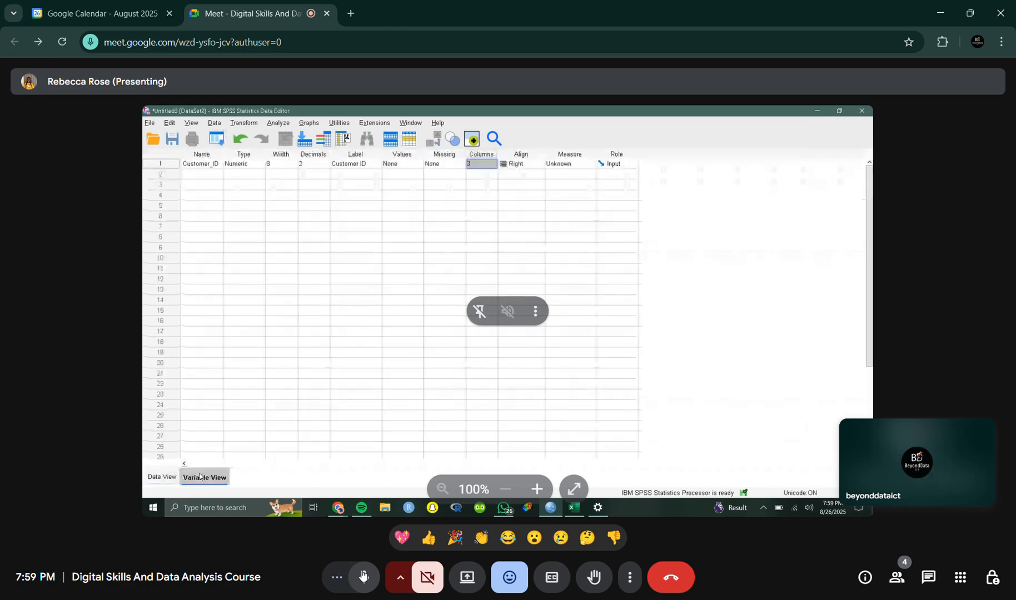
left_click(492, 164)
left_click(494, 162)
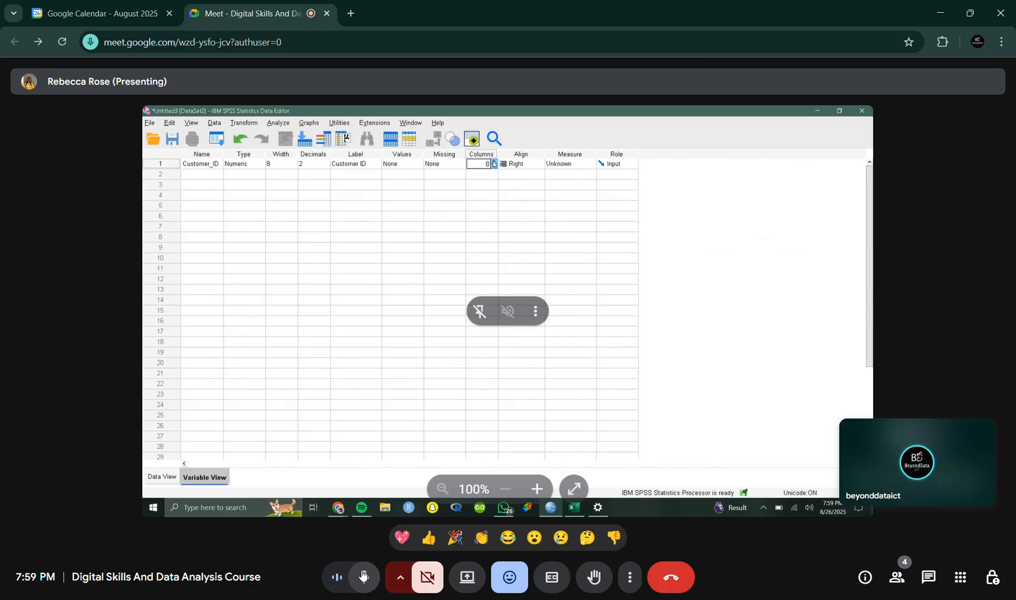
left_click(493, 162)
left_click(494, 161)
left_click(494, 162)
left_click(494, 161)
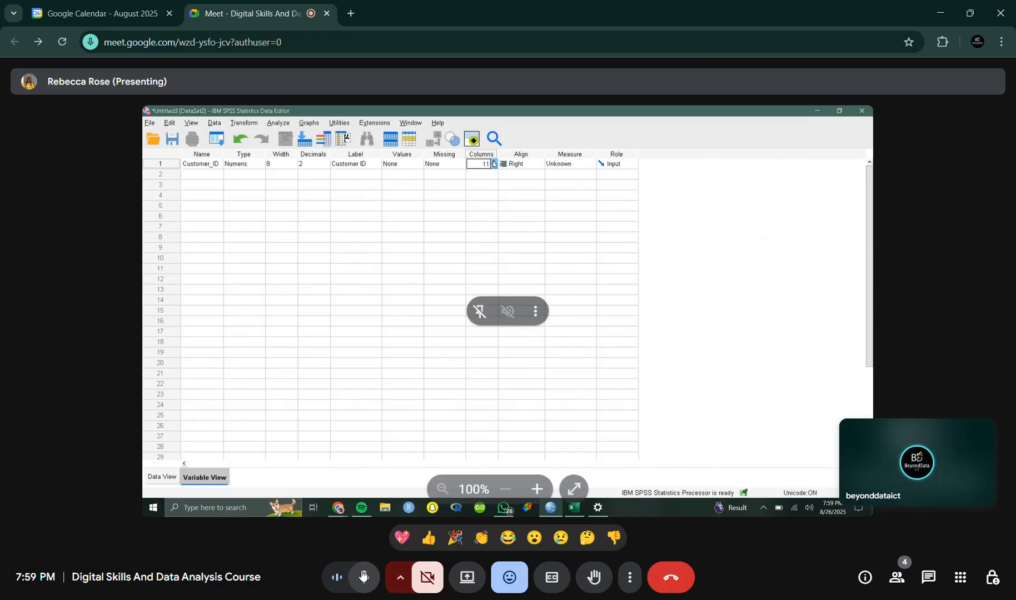
Step: Check the Customer_ID column in Data View and mute the meeting microphone
left_click(162, 477)
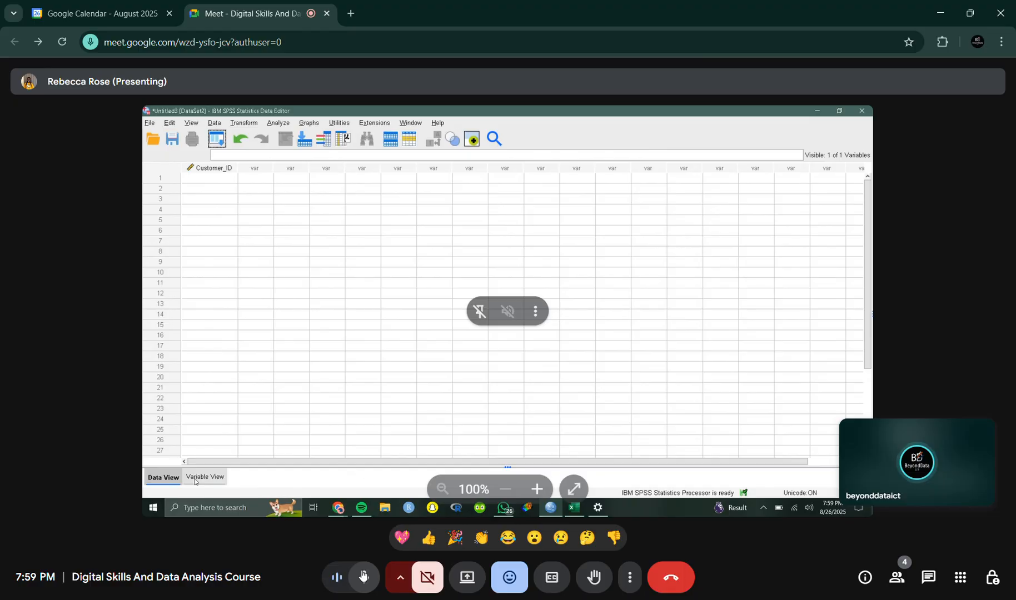
left_click(195, 479)
left_click(167, 478)
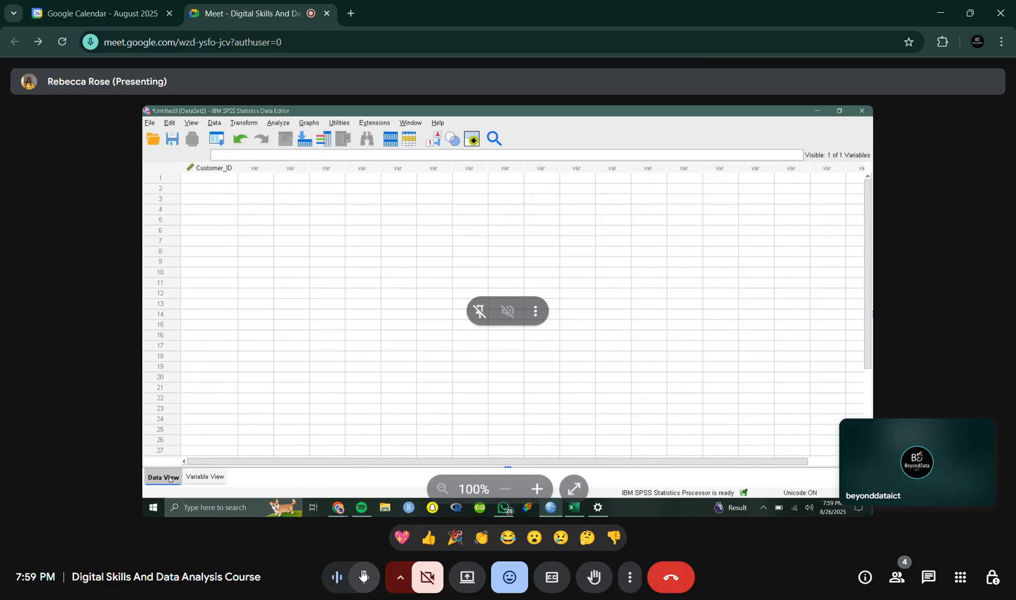
left_click(362, 576)
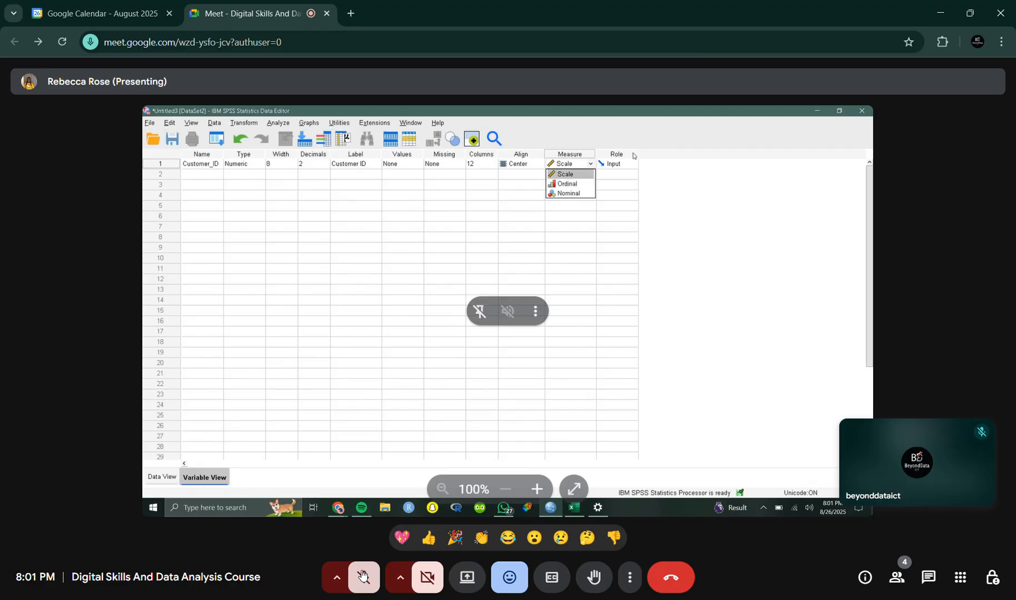
Step: Review the role options of the Customer_ID variable without changing them, and unmute the meeting microphone
left_click(632, 170)
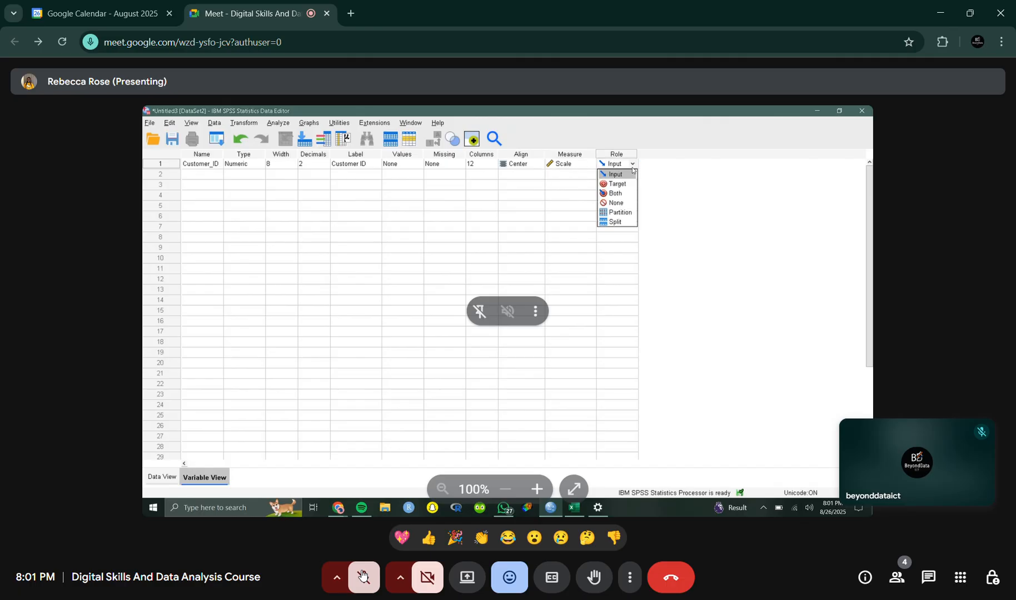
left_click(632, 170)
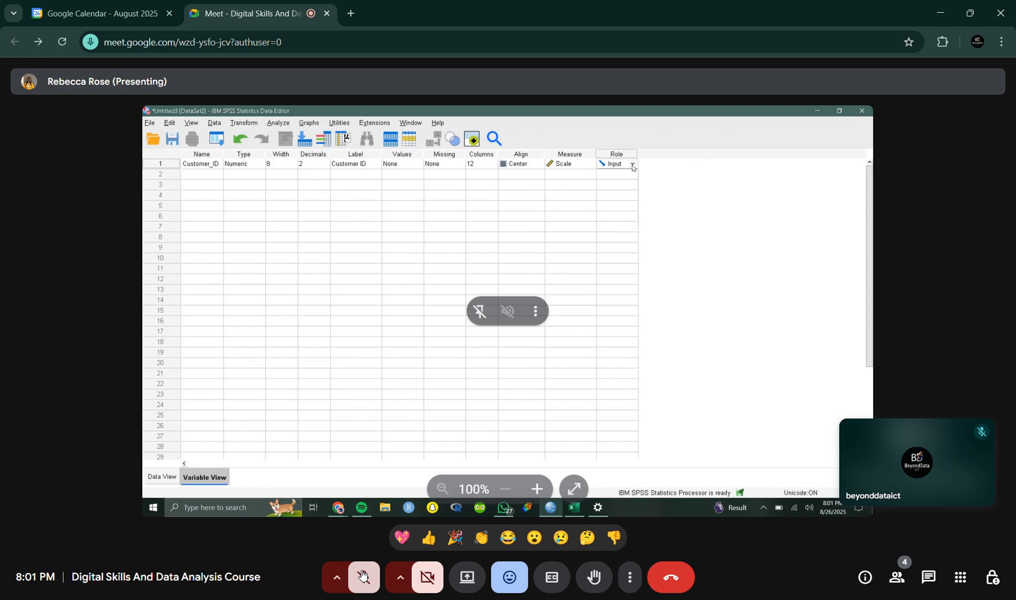
left_click(363, 576)
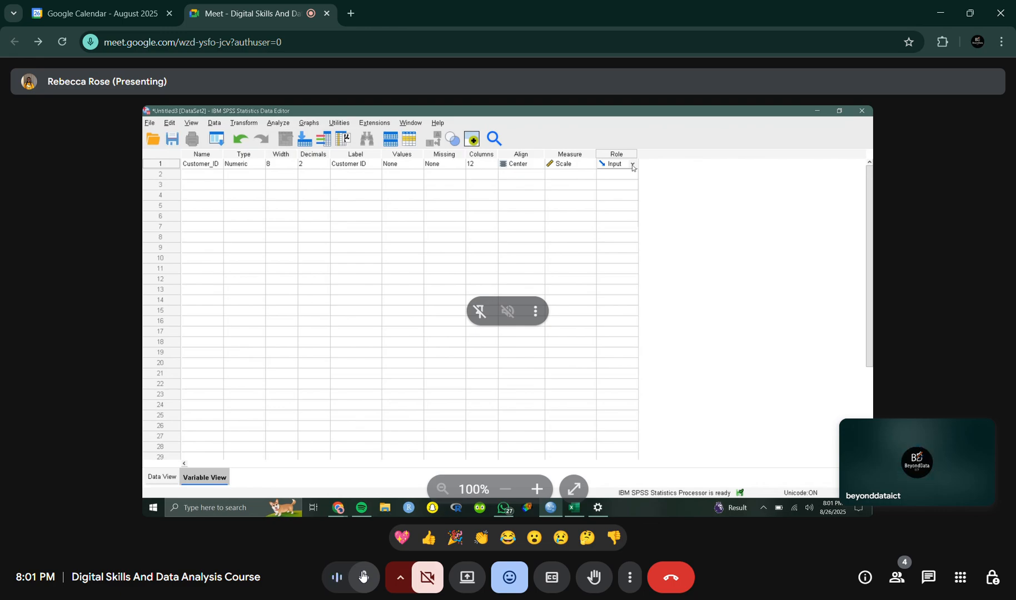
left_click(633, 165)
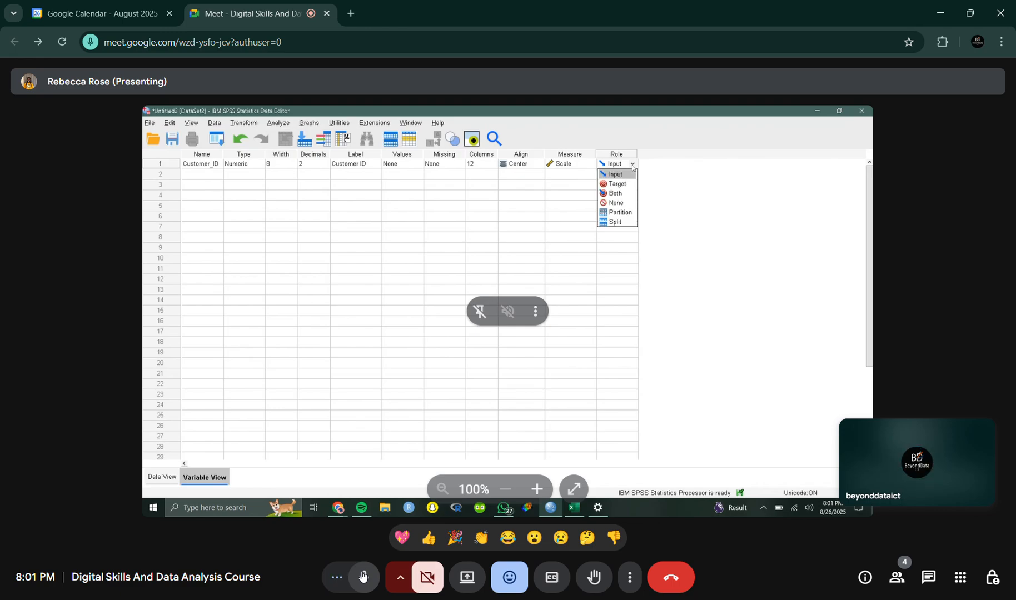
left_click(632, 165)
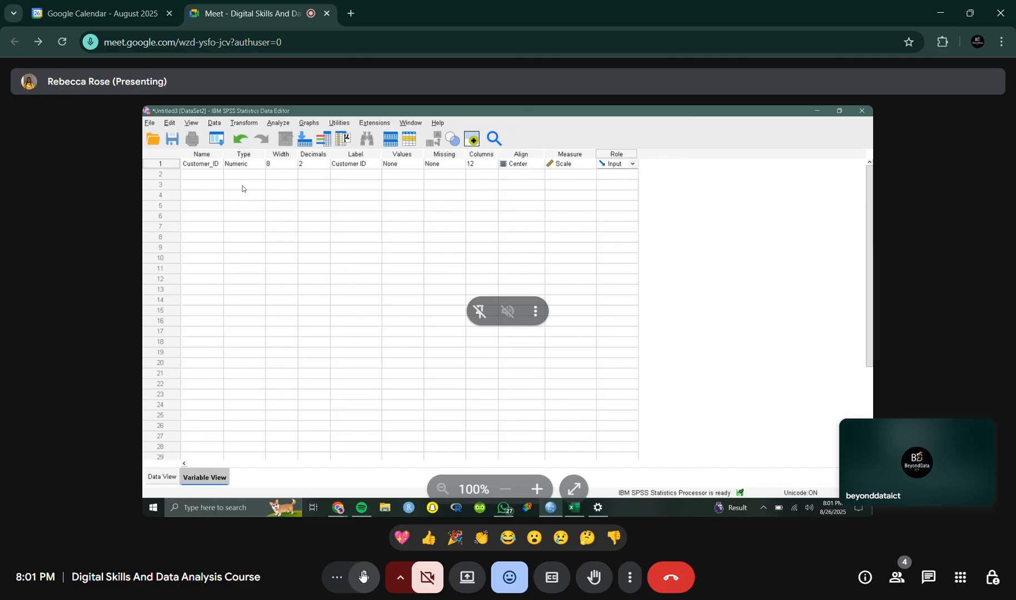
Step: Add a second variable named Gender below Customer_ID in Variable View
left_click(215, 176)
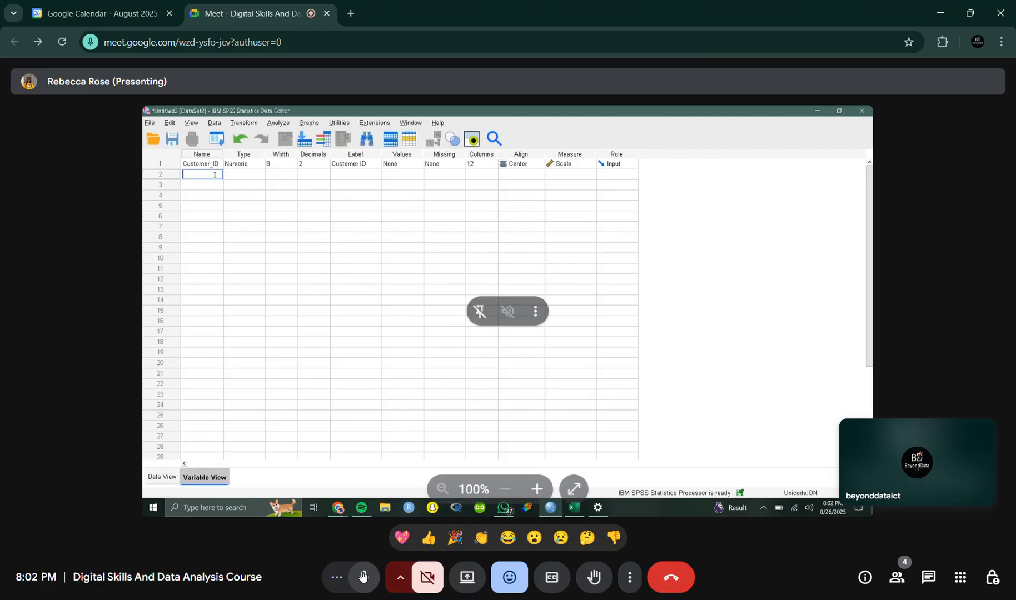
type("g")
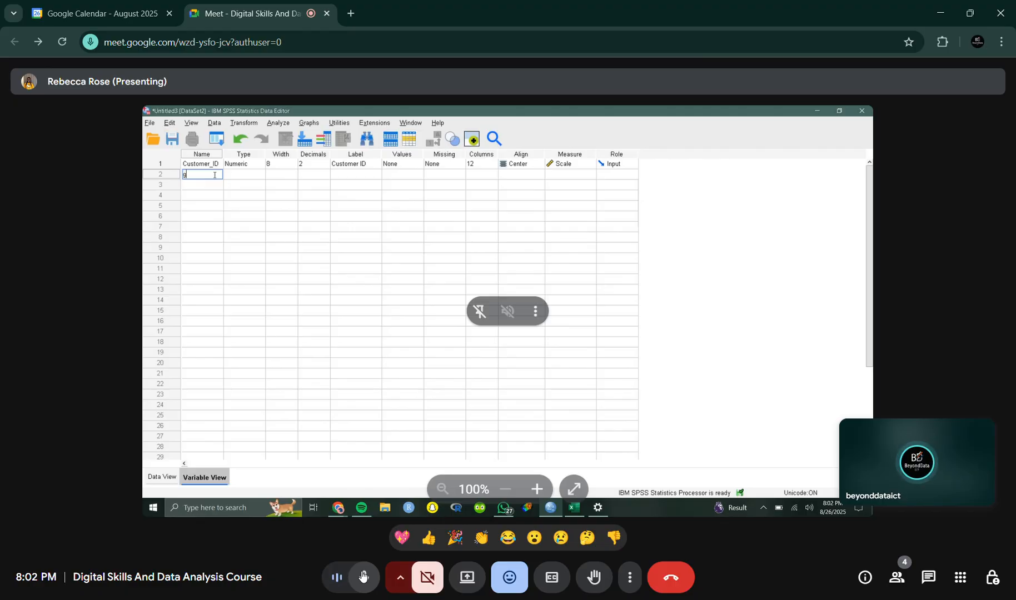
key("BackSpace")
type("Gender")
key("Return")
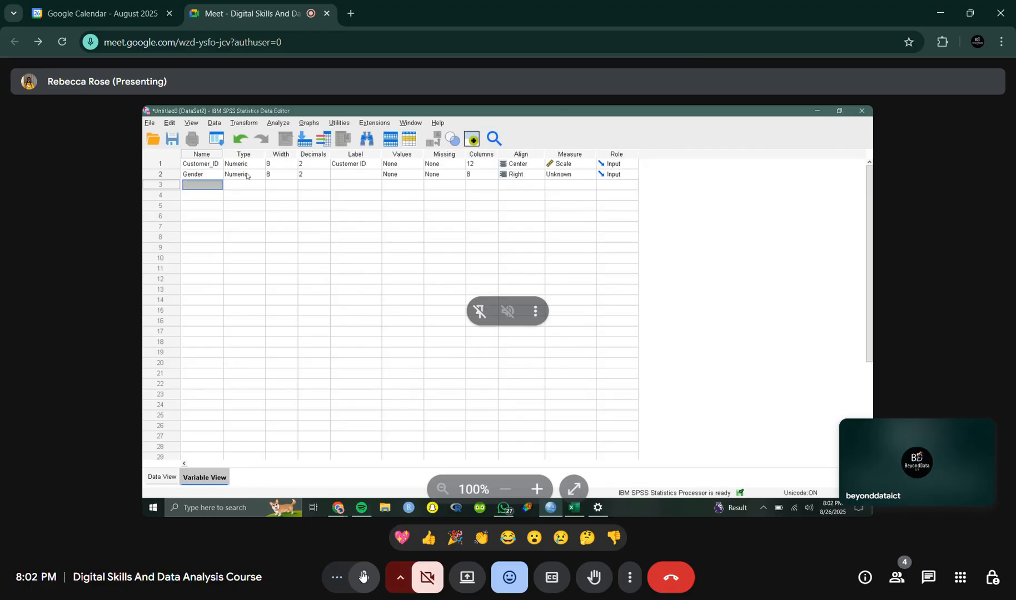
Step: Set the Gender variable's type to String and mute the meeting microphone
double_click(262, 175)
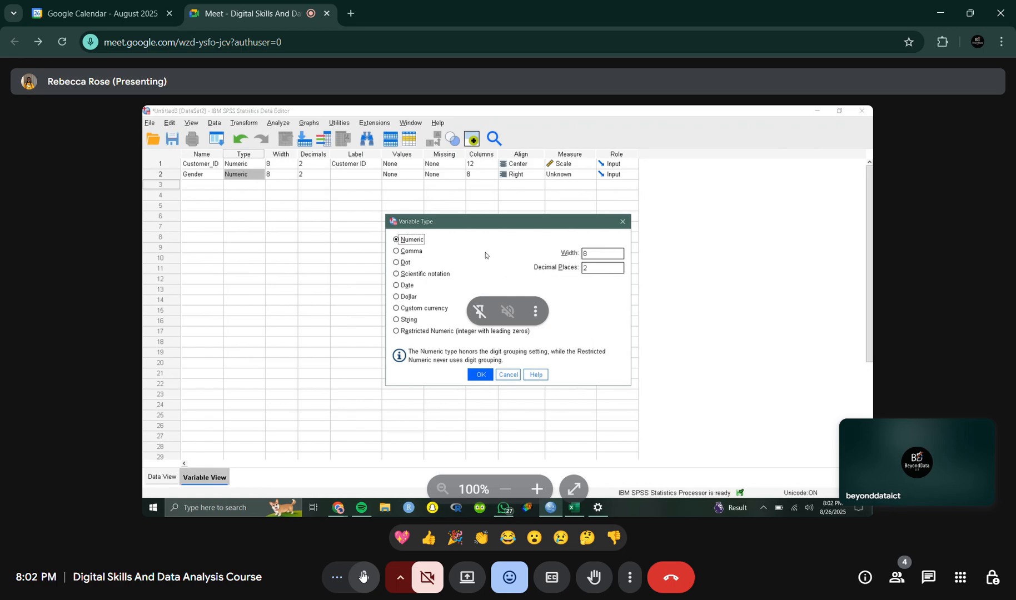
left_click(404, 320)
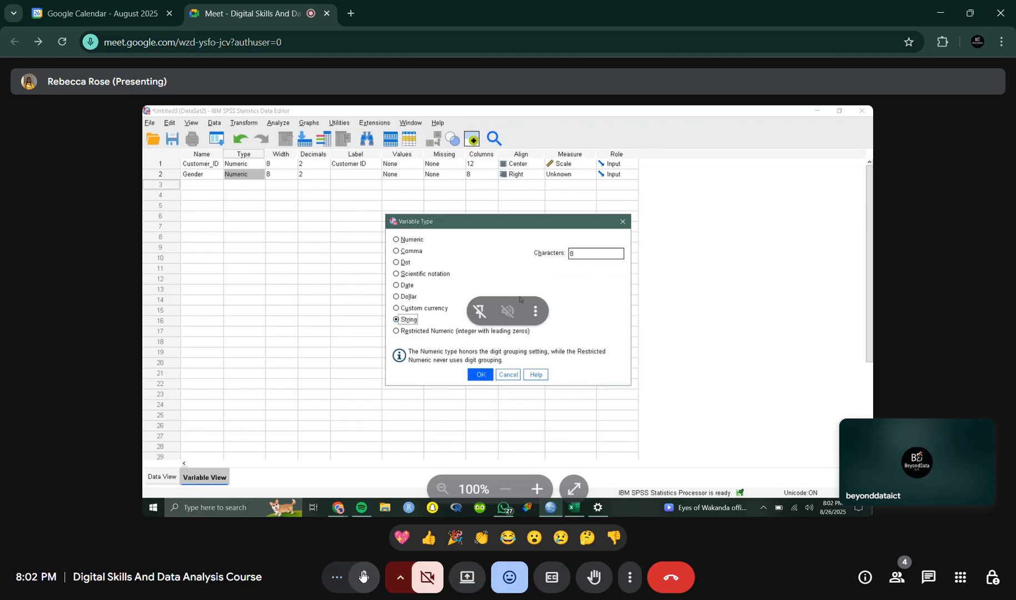
left_click(478, 376)
left_click(362, 576)
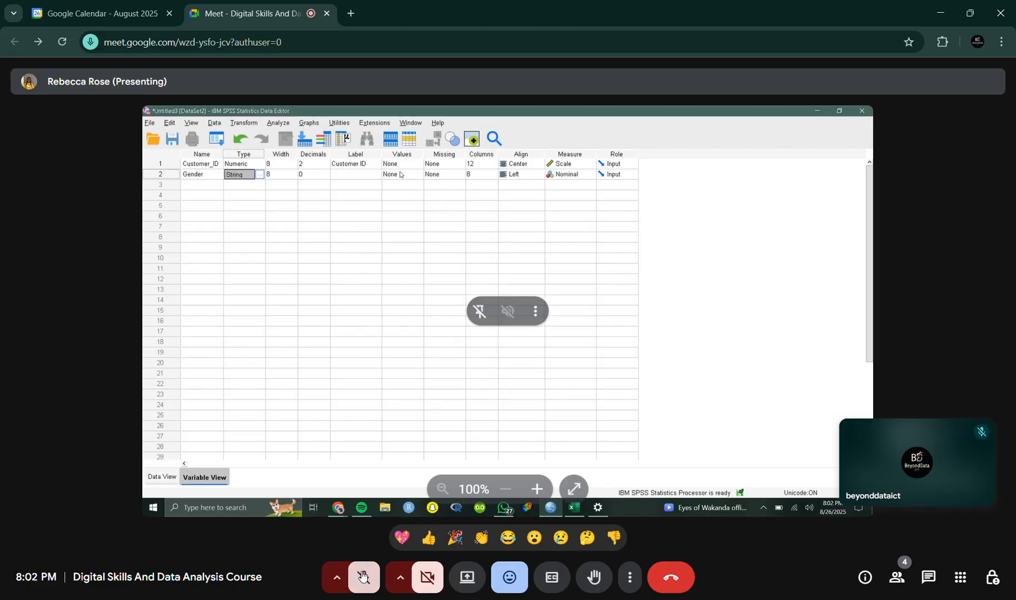
Step: Enter Gender as the label of the Gender variable
left_click(363, 173)
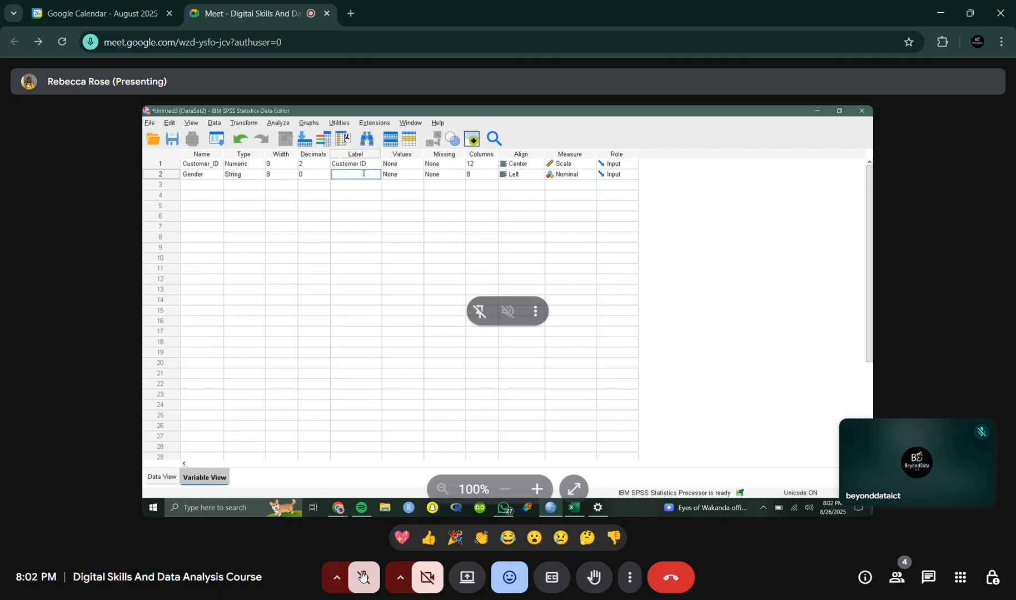
type("Gende")
type("r")
Step: Add the value label 1 = Male to the Gender variable
left_click(416, 177)
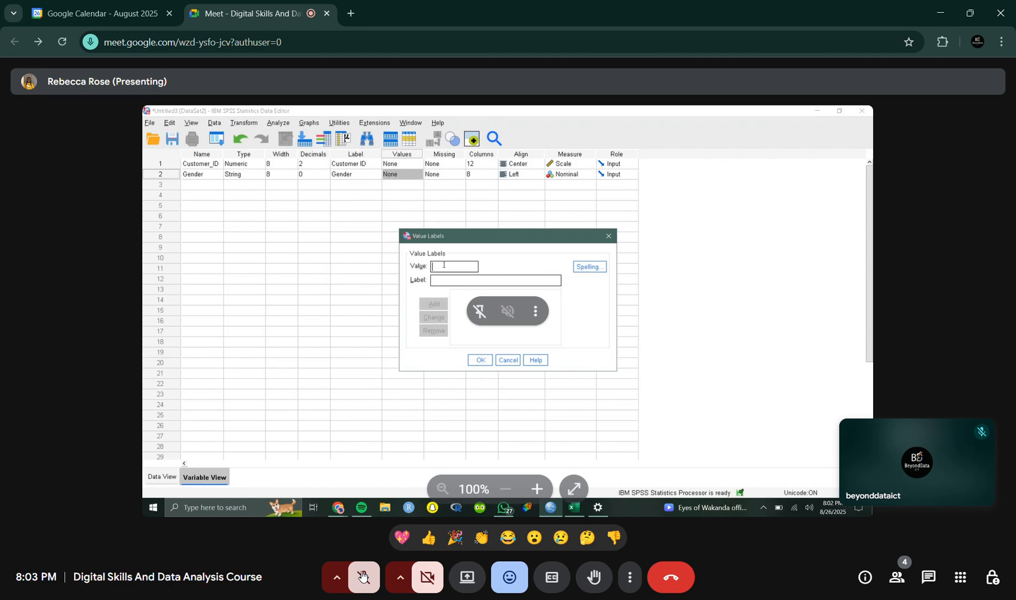
type("1 = \"")
type("M")
type("ale")
left_click(440, 305)
Step: Enter value 2 with the label Female for Gender, then apply the value labels and accept discarding the entry not yet added
left_click(446, 271)
type("2")
type("F")
type("Femalwe")
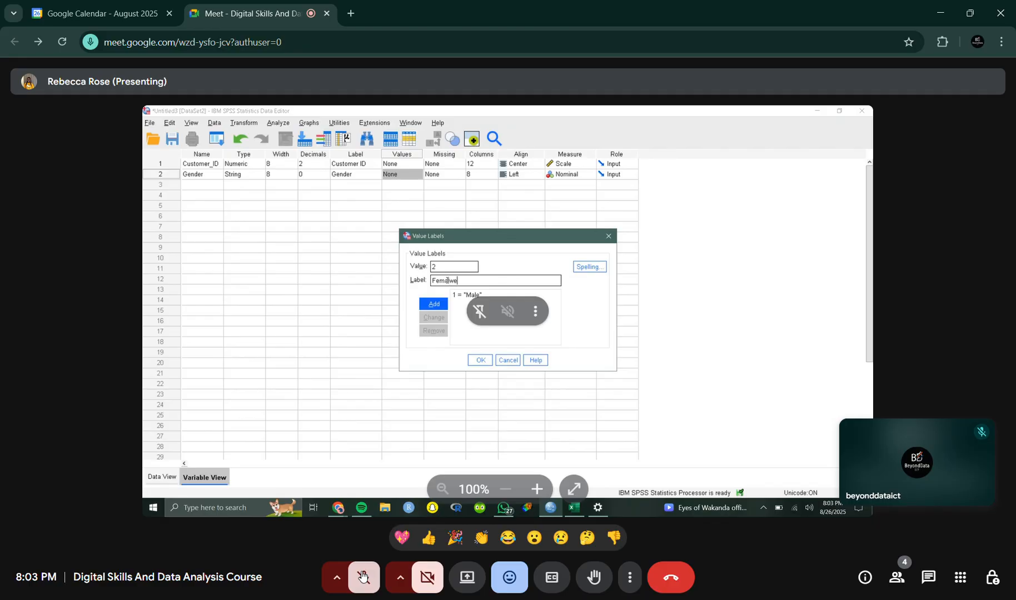
key("BackSpace")
key("BackSpace")
type("e")
left_click(481, 360)
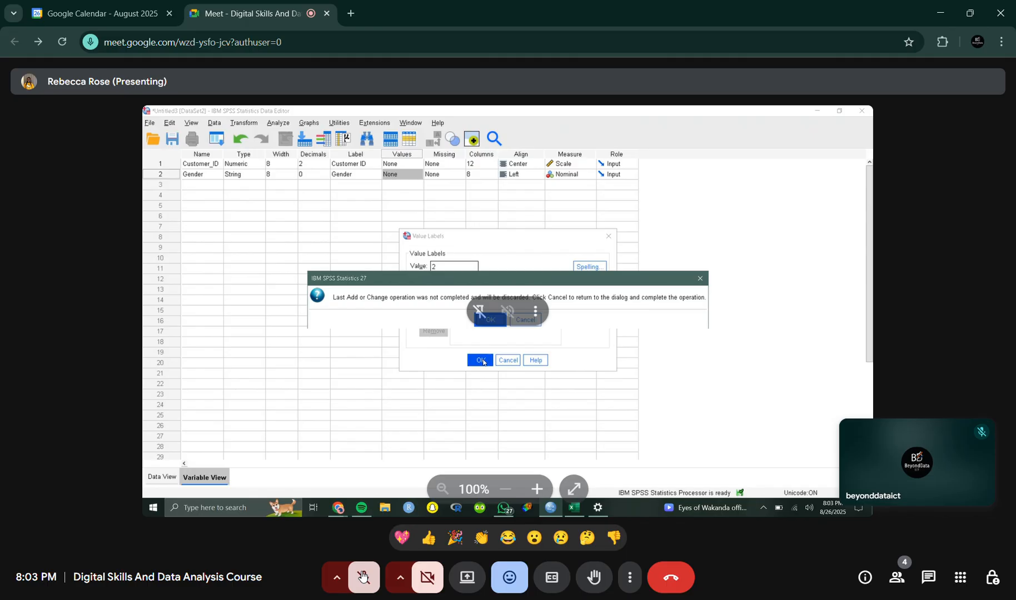
left_click(492, 320)
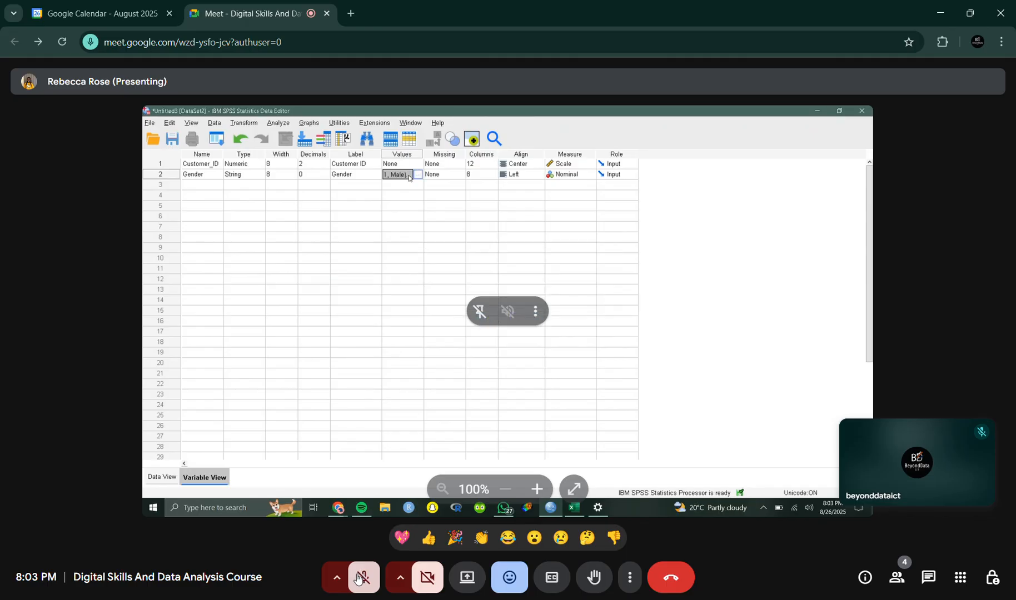
Step: Unmute the meeting microphone to guide the participant through Gender's value labels, then mute it again
left_click(359, 578)
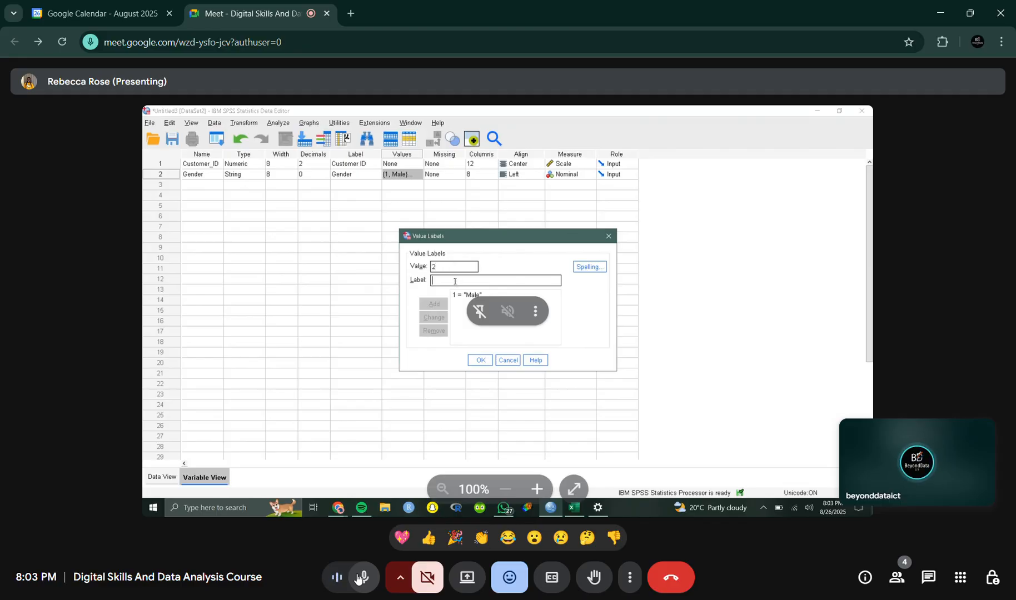
left_click(357, 578)
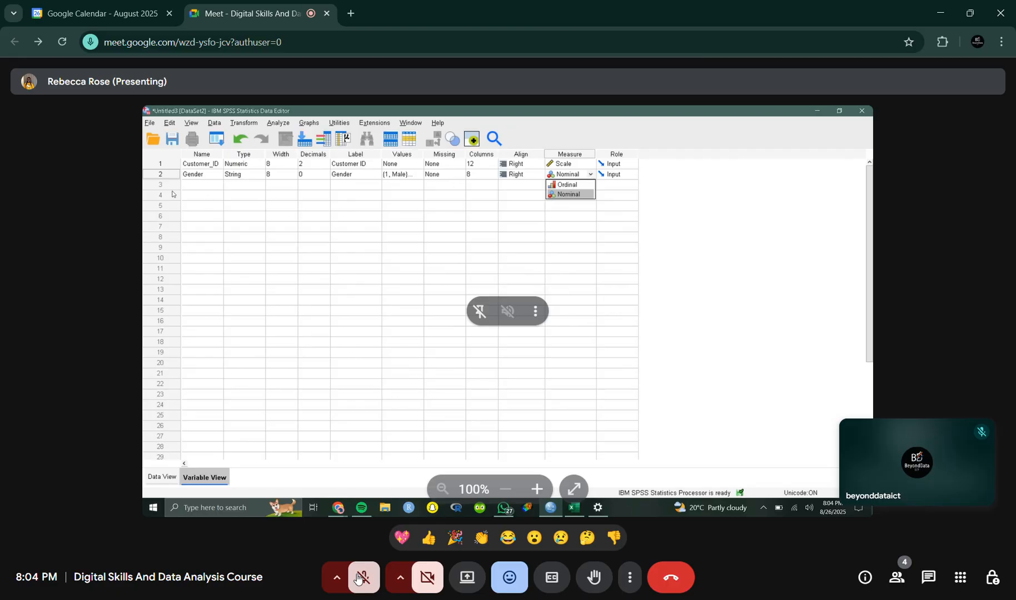
Step: Define a third variable Age with 0 decimals, the label Age of the customer and the Scale measurement level
left_click(199, 185)
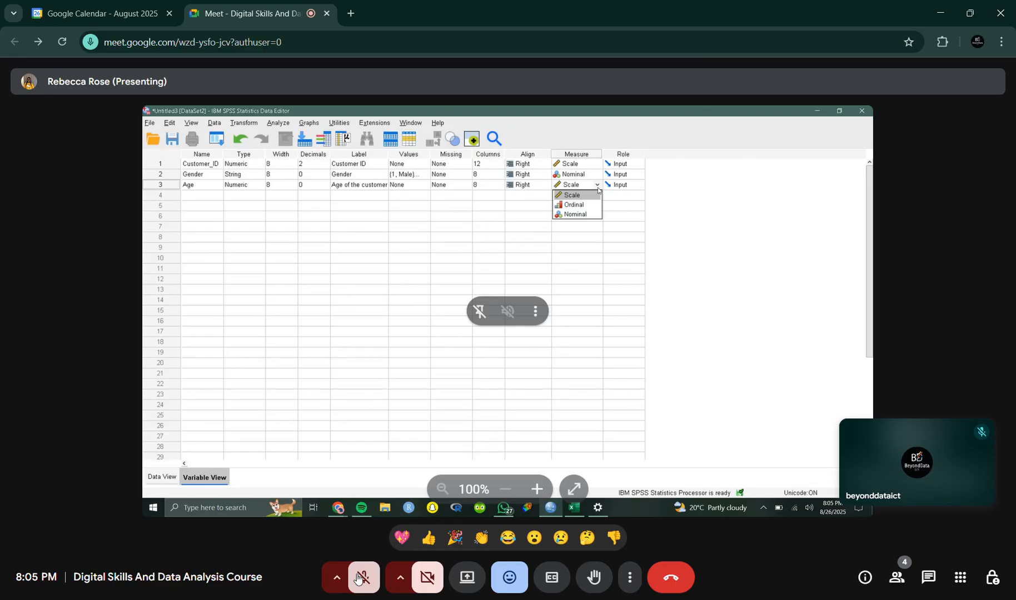
left_click(590, 196)
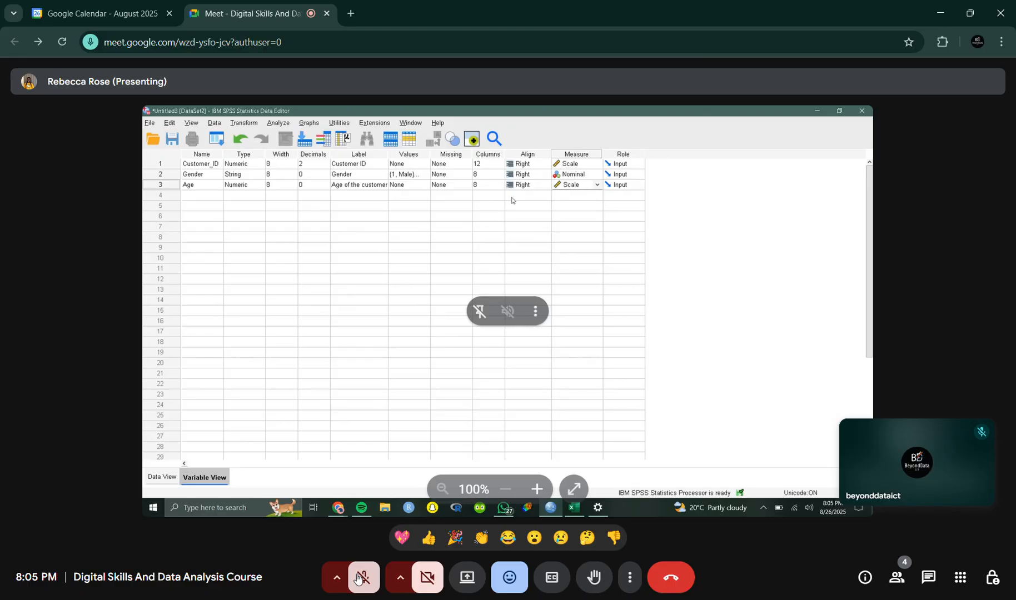
left_click(208, 197)
Step: Unmute the meeting microphone to speak during the participant's variable definition and data entry, muting it again each time
left_click(357, 578)
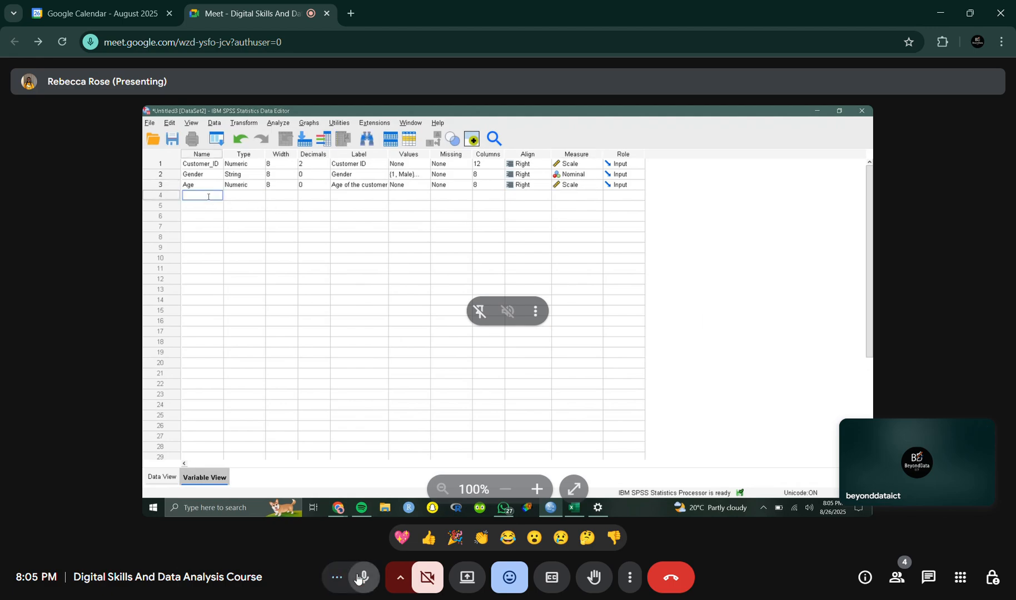
left_click(358, 578)
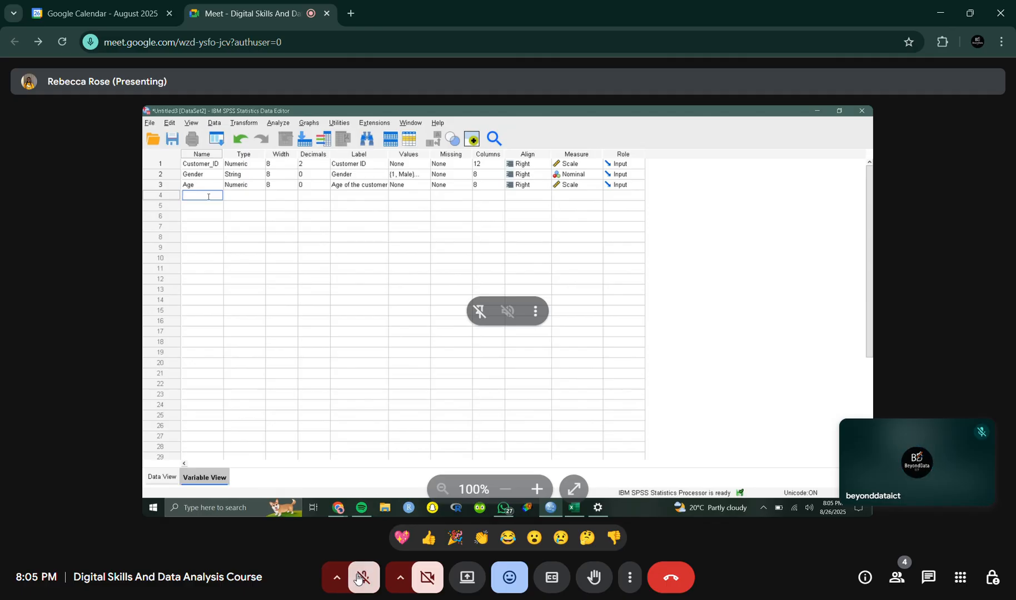
left_click(357, 578)
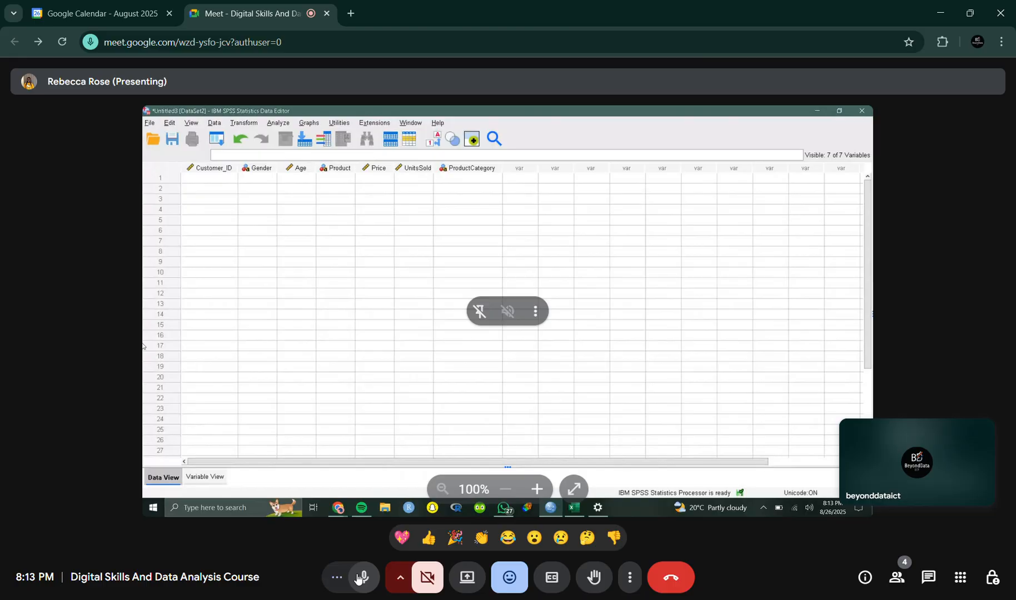
left_click(357, 578)
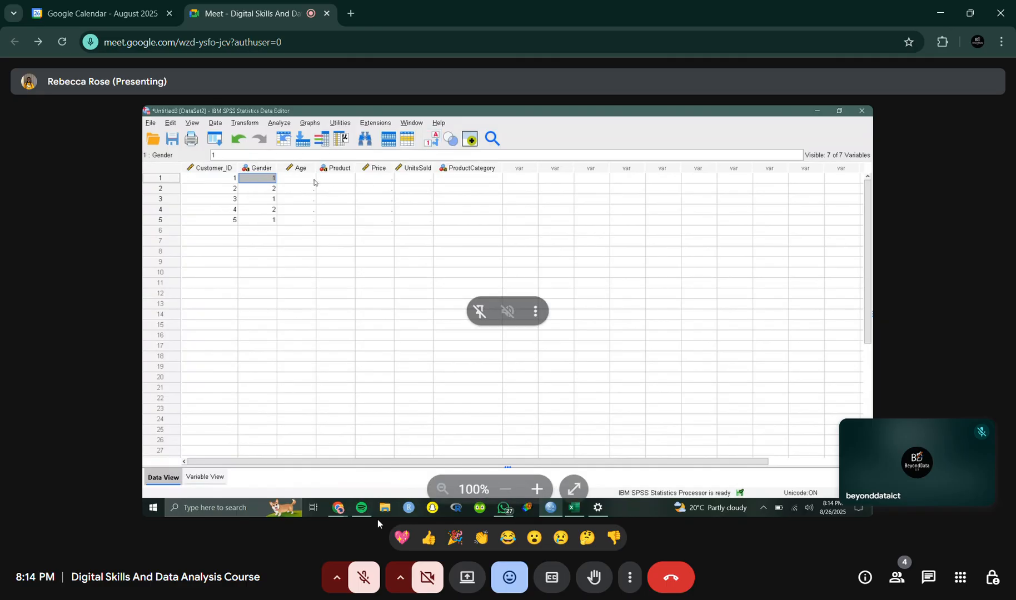
Step: Unmute the meeting microphone to guide the participant's Age data entry, then mute it again
left_click(363, 575)
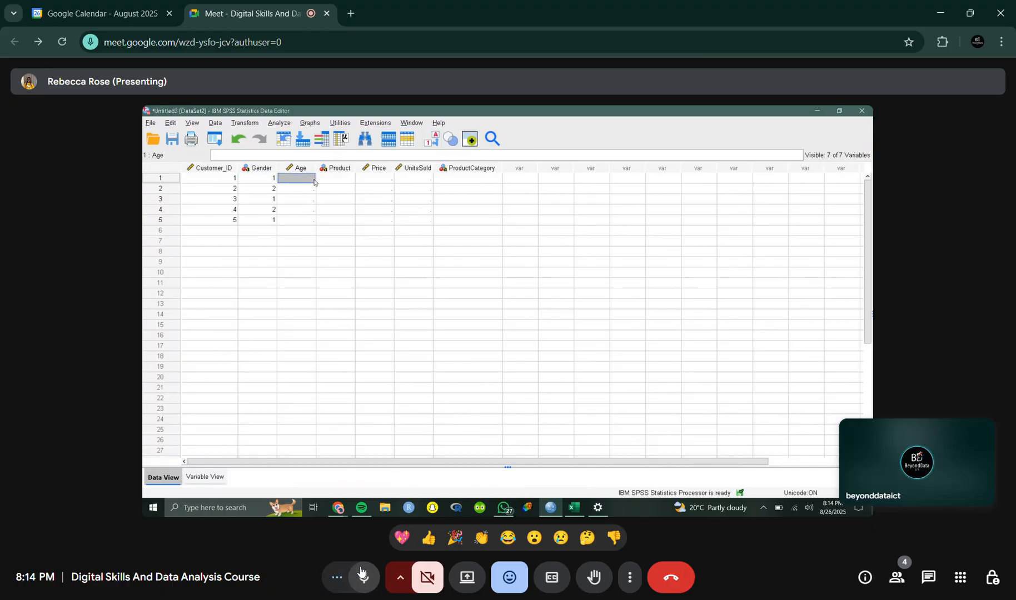
left_click(361, 573)
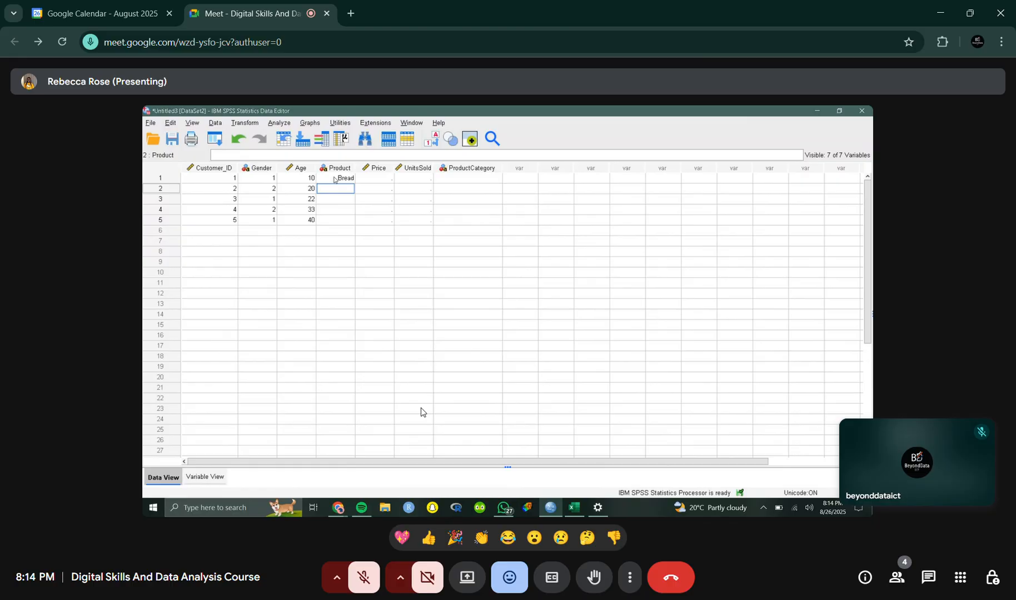
Step: Enter Chocolat as the second customer's Product and reopen that cell for editing
type("Chocolat")
key("Return")
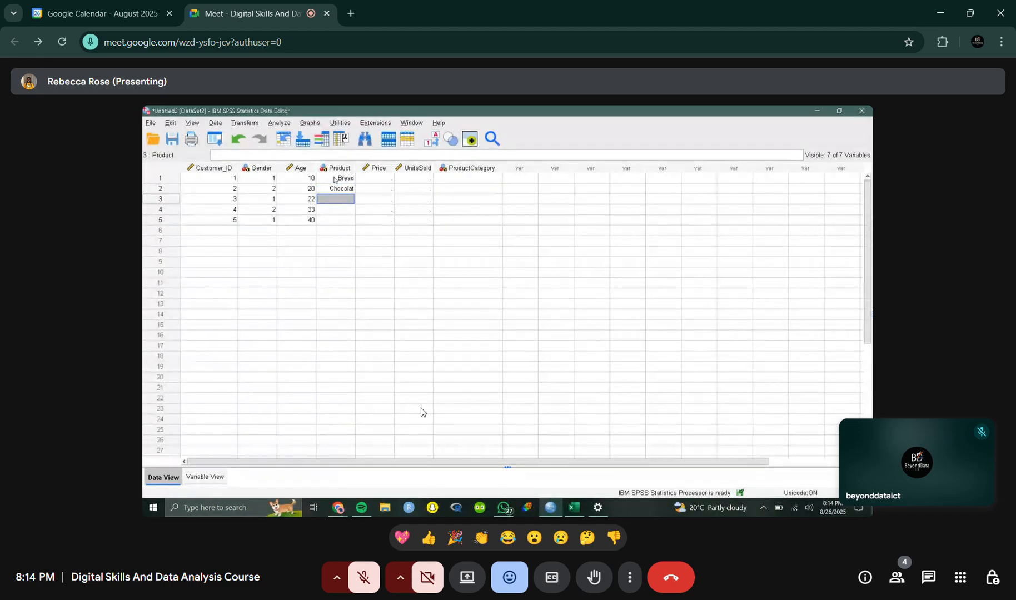
left_click(352, 189)
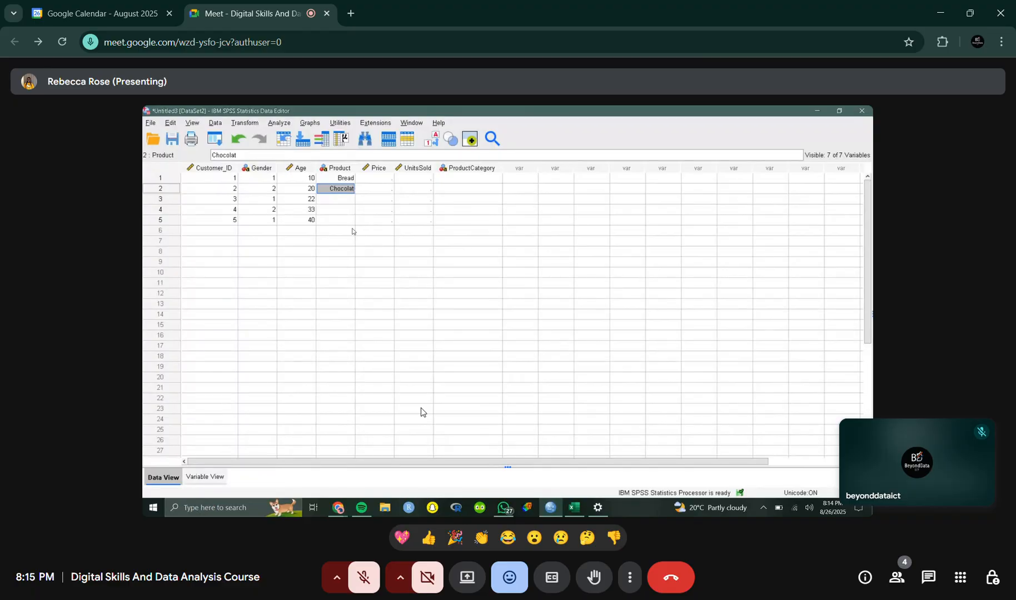
double_click(344, 188)
Step: Unmute the meeting microphone while the participant adjusts the Product variable's width, then mute it again
left_click(358, 578)
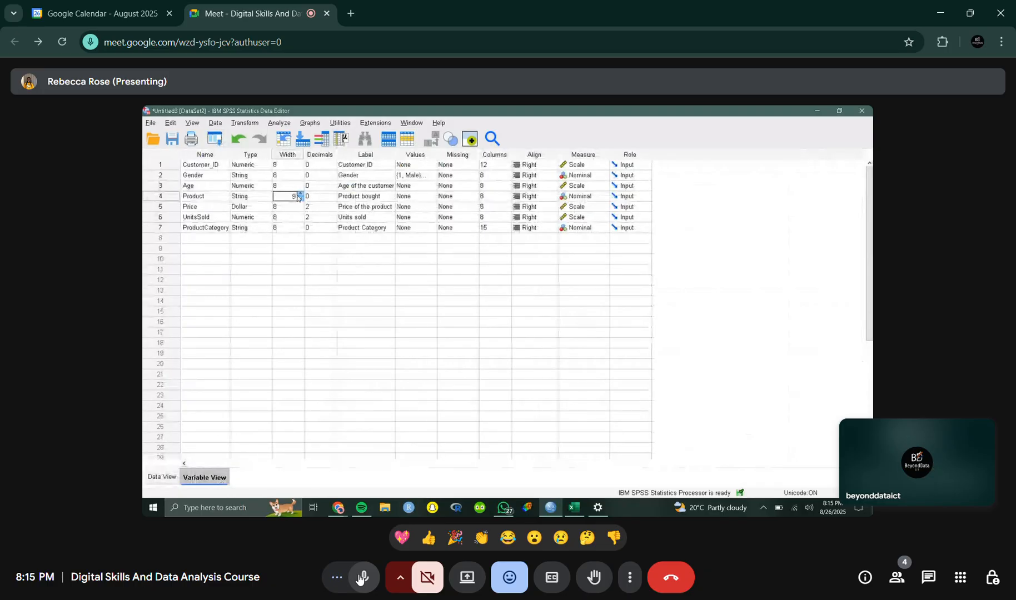
left_click(360, 579)
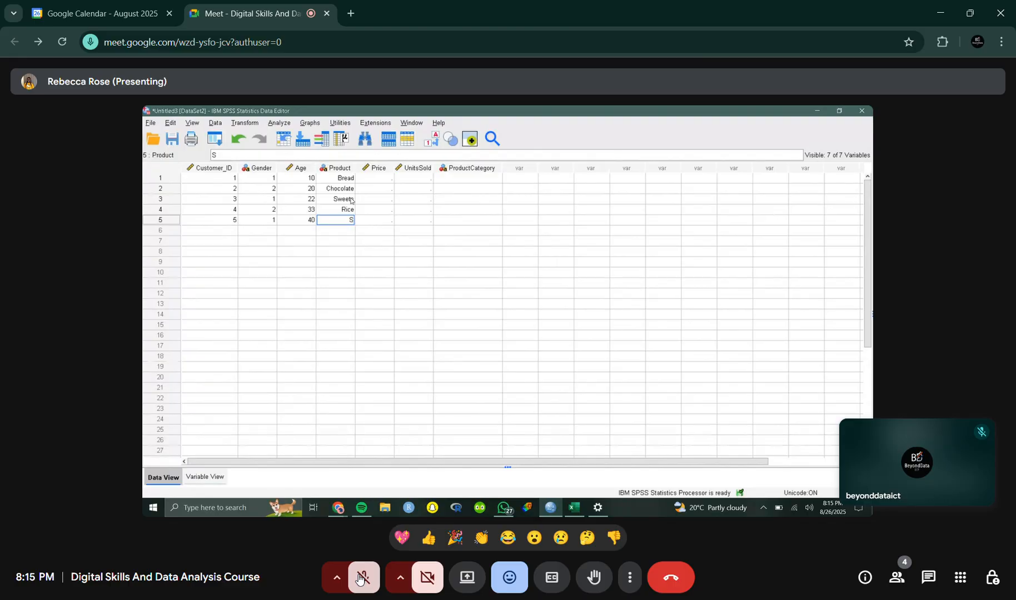
Step: Complete the fifth Product entry as Soda and enter the five prices 100, 26, 5.55, 400 and 50
type("oda")
left_click(371, 181)
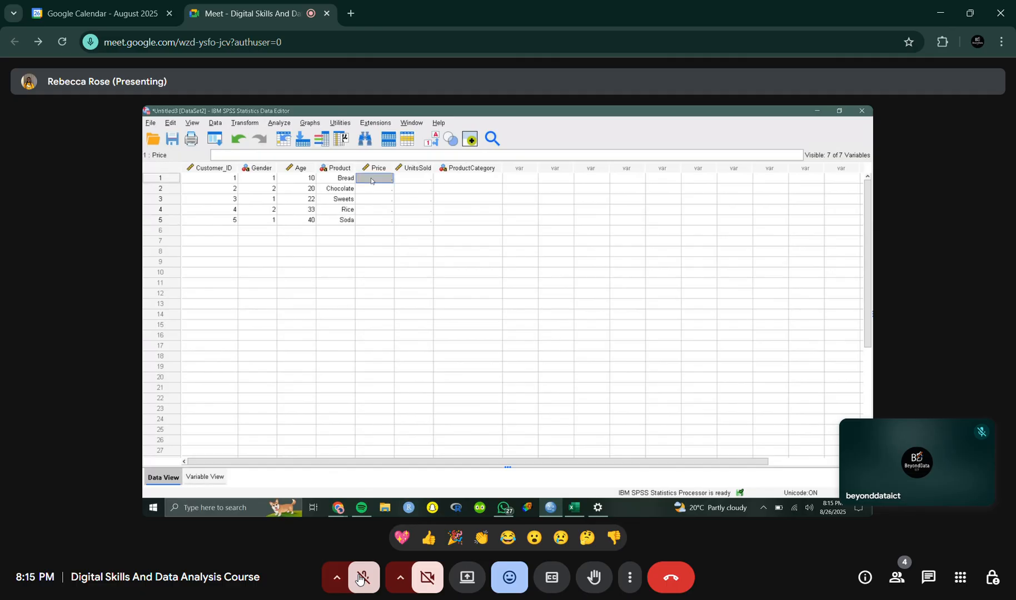
type("100")
key("Return")
type("26")
key("Return")
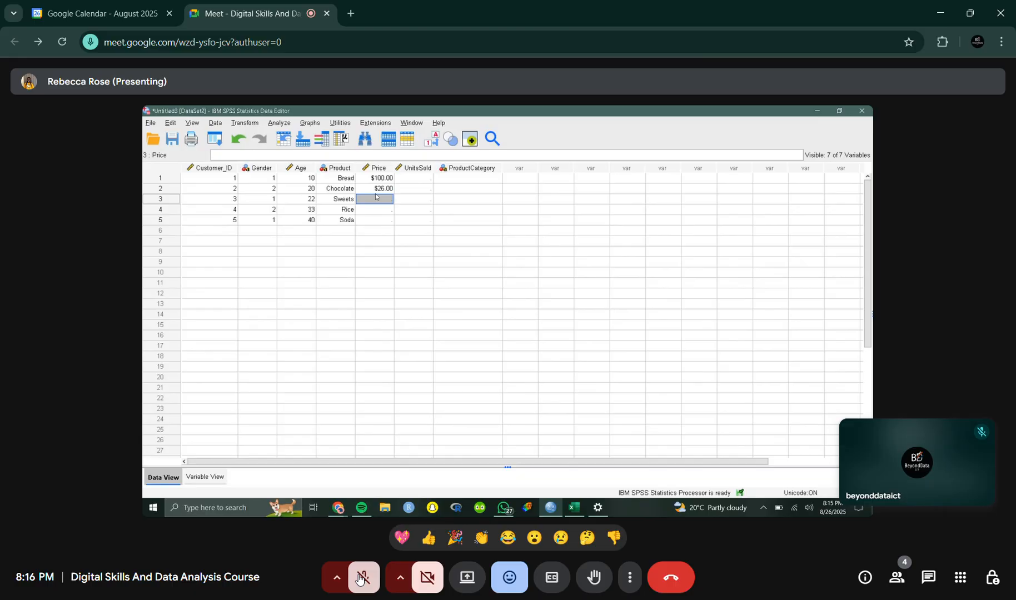
type("5.55")
key("Return")
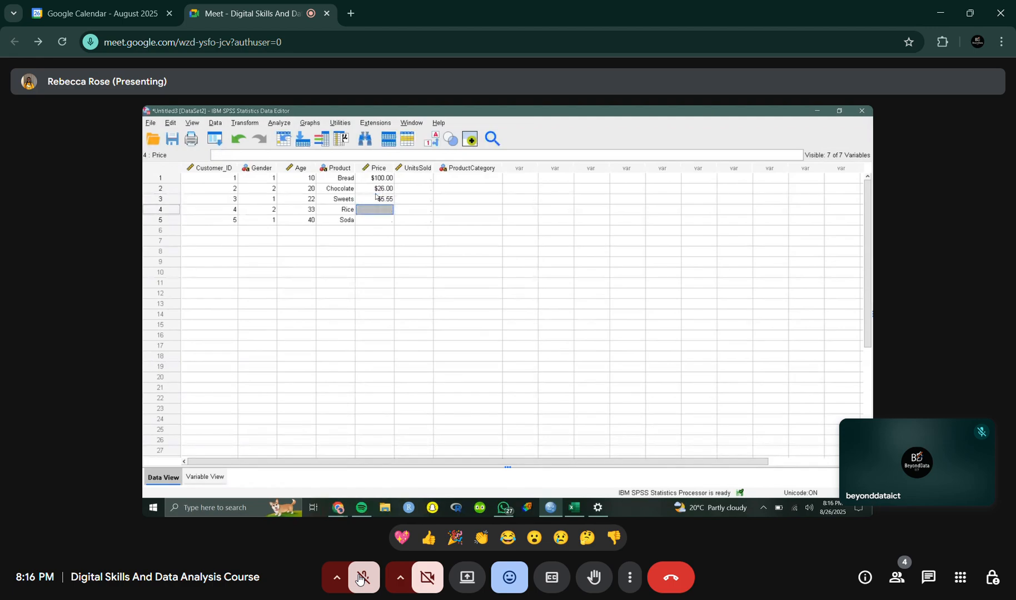
type("400")
key("Return")
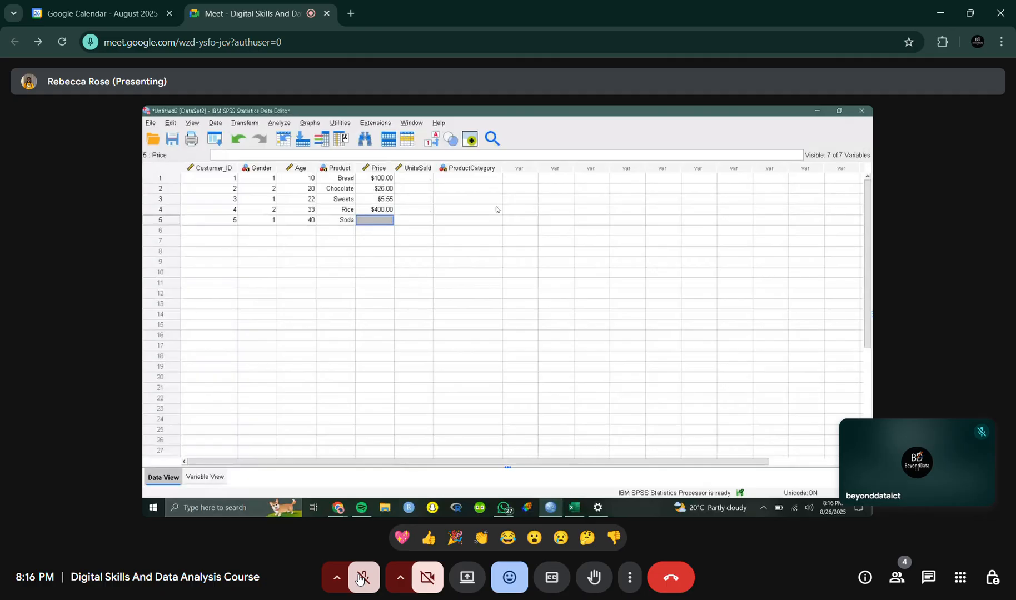
type("50")
key("Return")
Step: Enter 20 as the UnitsSold value for the first customer
left_click(422, 181)
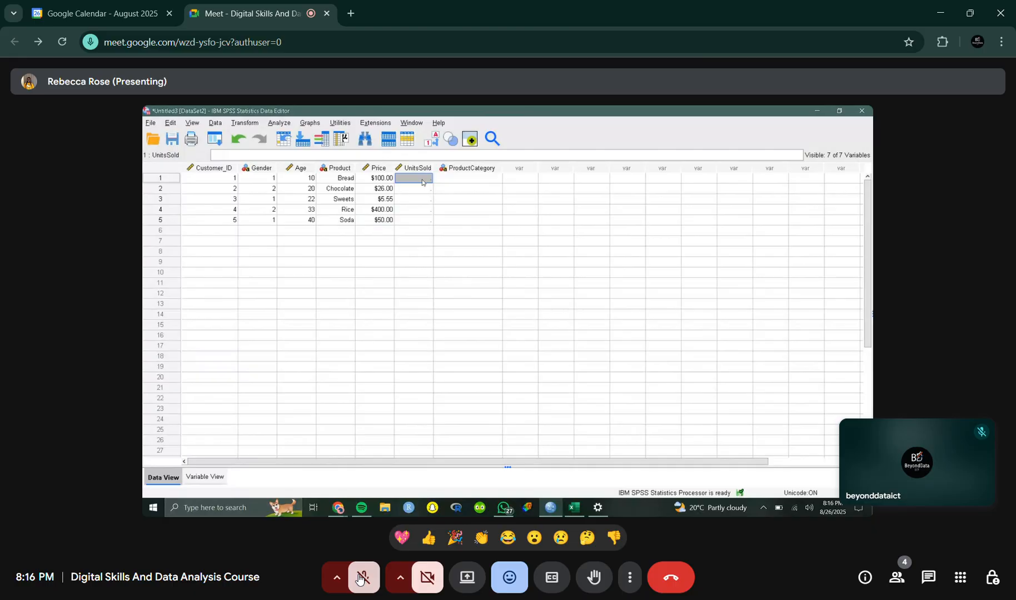
type("20")
key("Return")
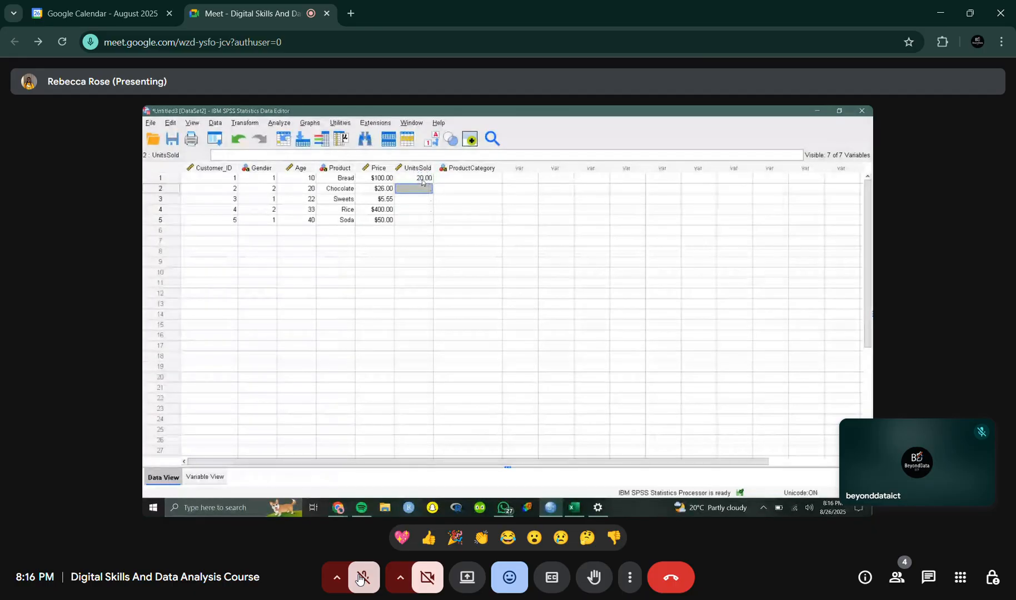
Step: Set the UnitsSold variable to 0 decimals in Variable View and return to Data View
left_click(211, 476)
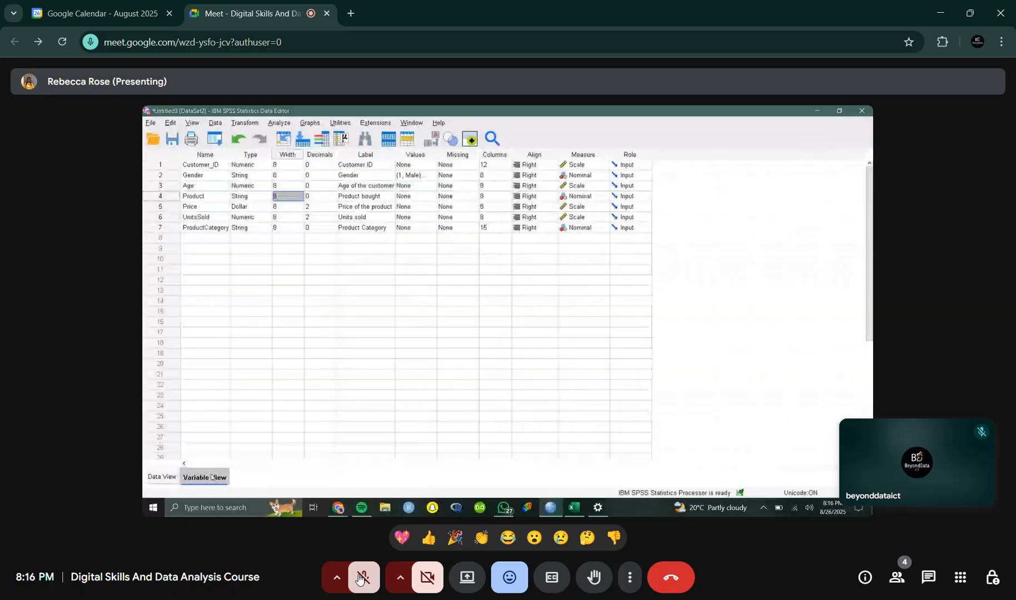
left_click(323, 218)
left_click(334, 220)
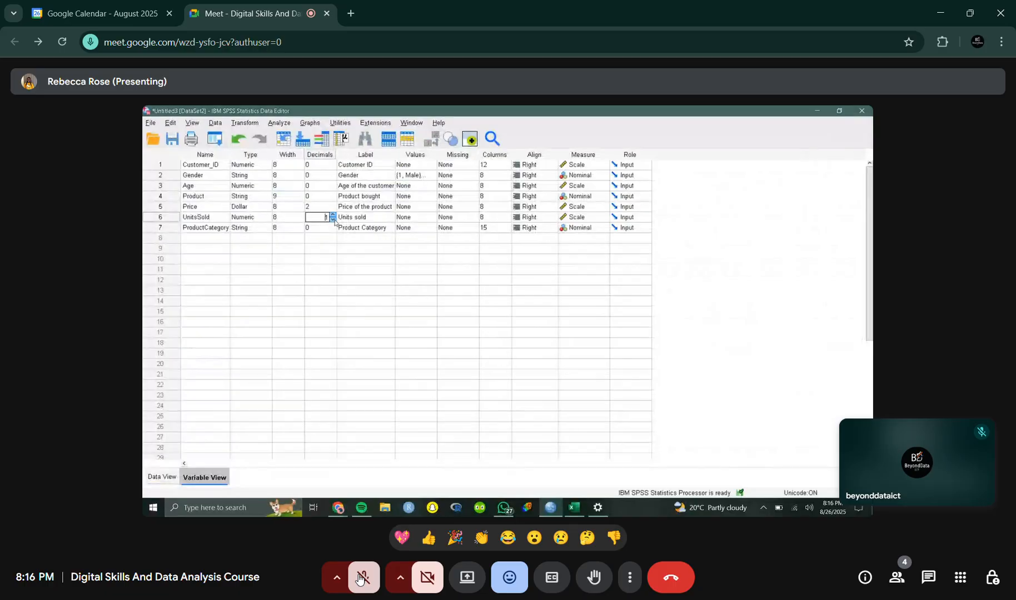
left_click(334, 220)
left_click(162, 477)
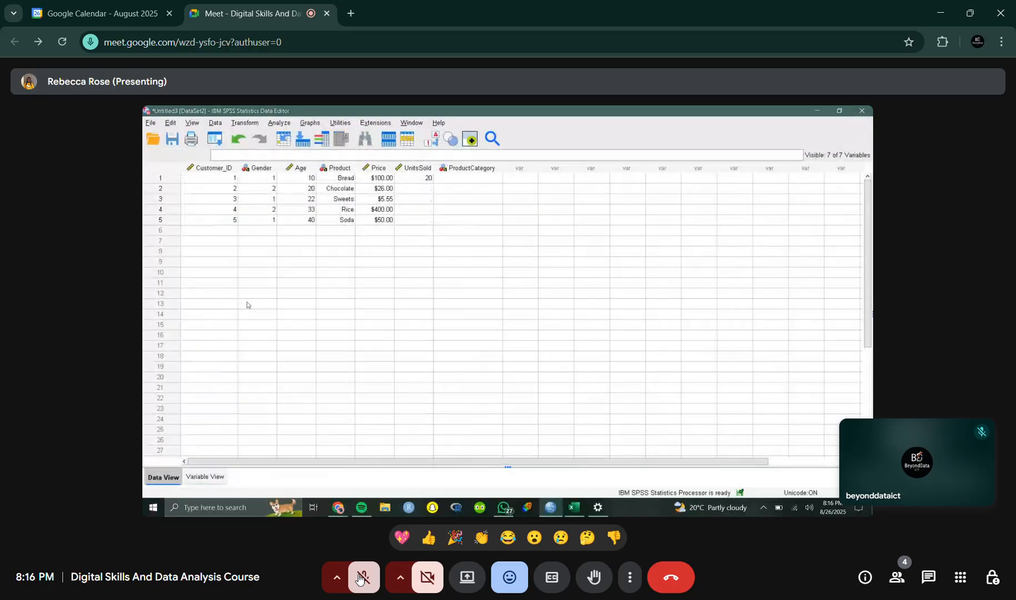
Step: Enter the UnitsSold values 5, 100, 60 and 200 for customers 2 to 5
left_click(414, 190)
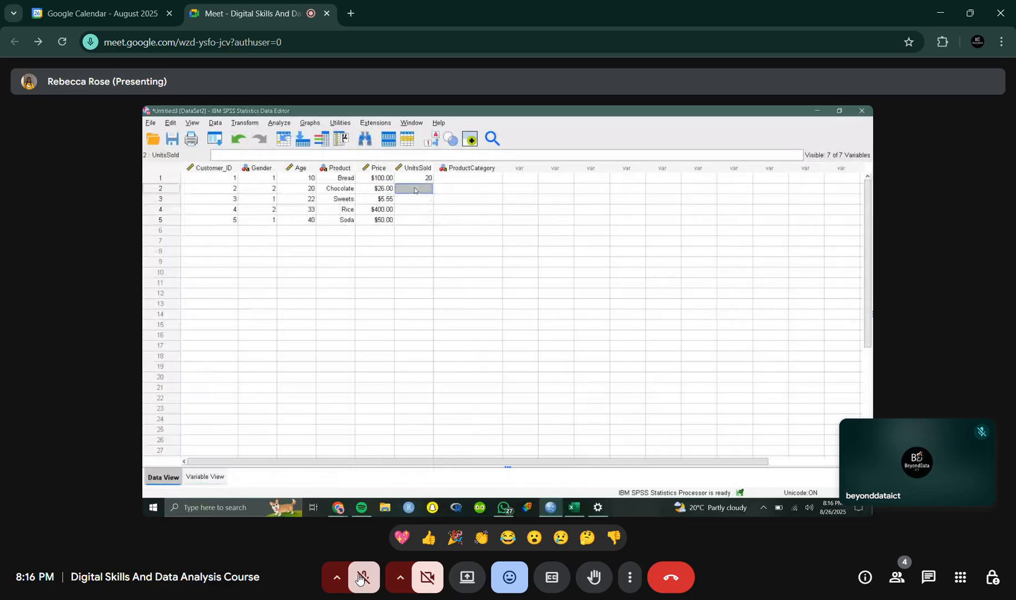
type("5")
key("Return")
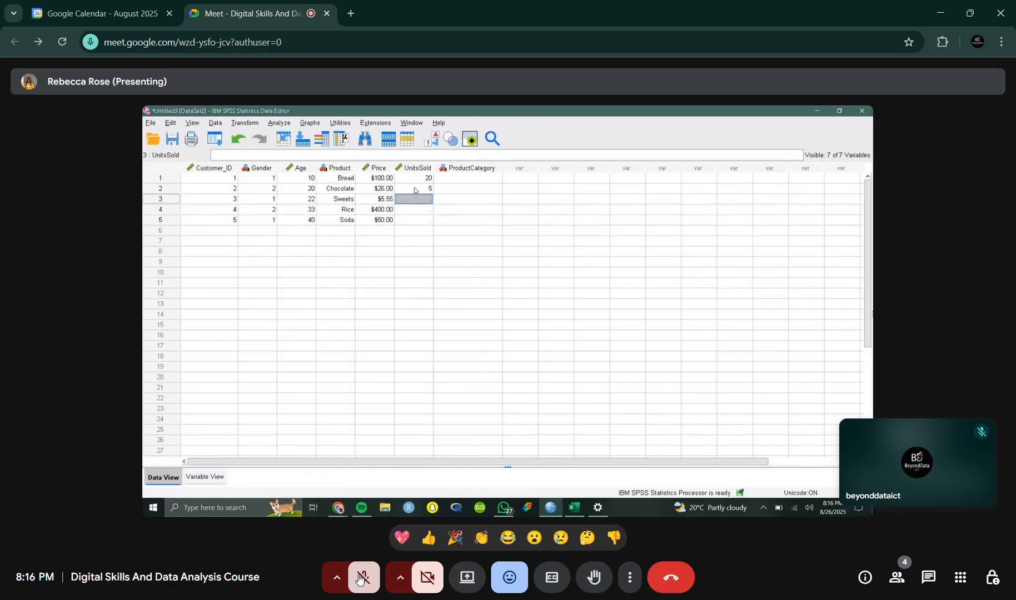
type("100")
key("Return")
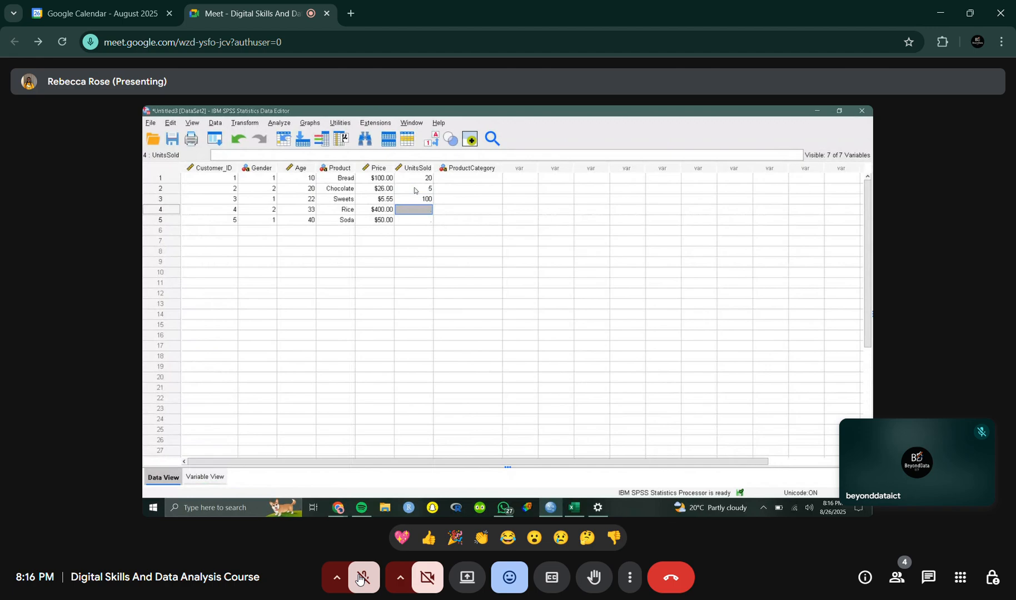
type("60")
key("Return")
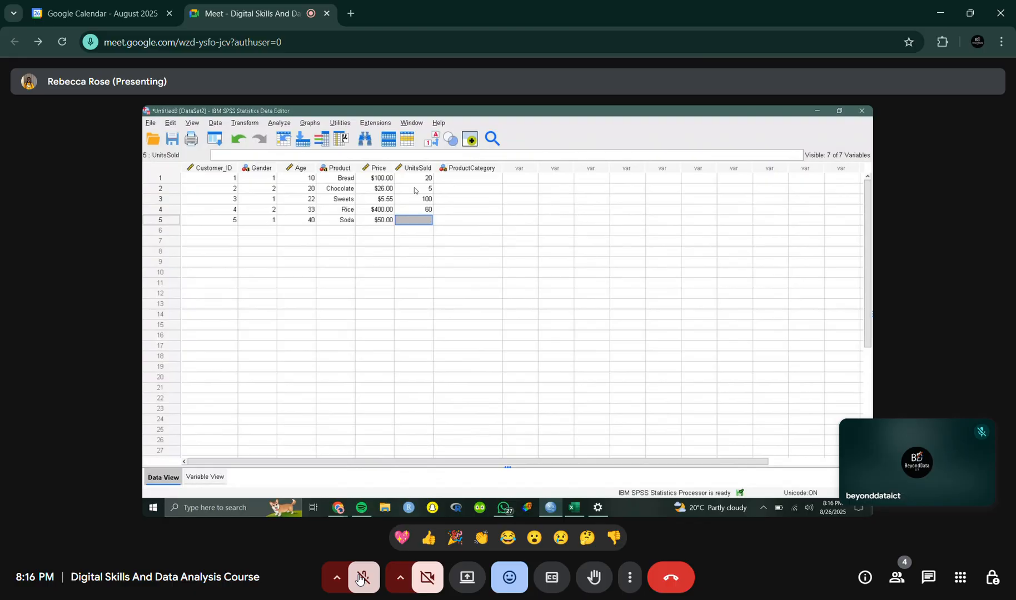
type("200")
key("Return")
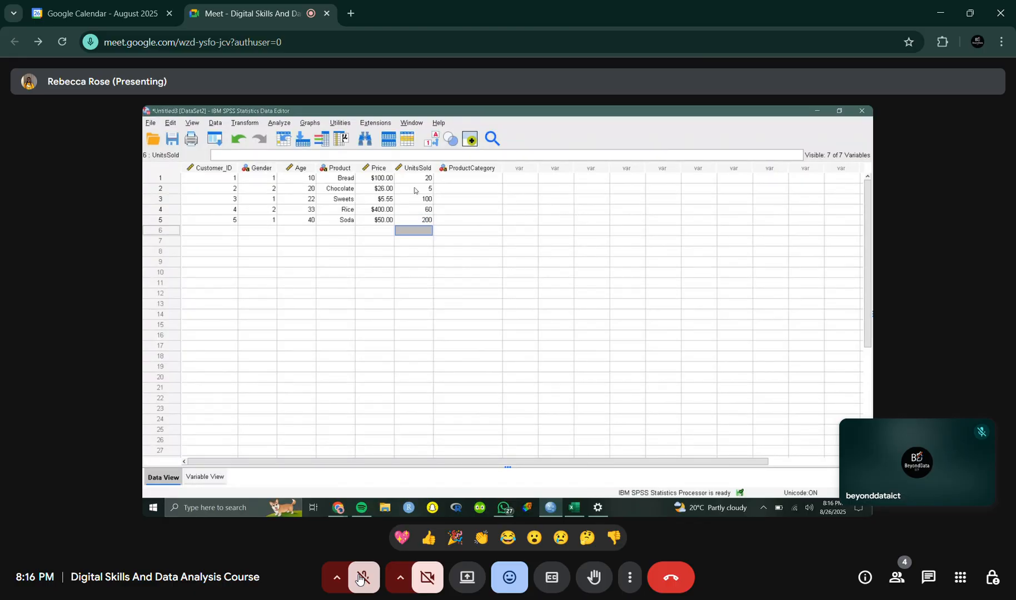
Step: Select the first ProductCategory cell and unmute the meeting microphone to discuss the category entries, muting it again each time
left_click(451, 179)
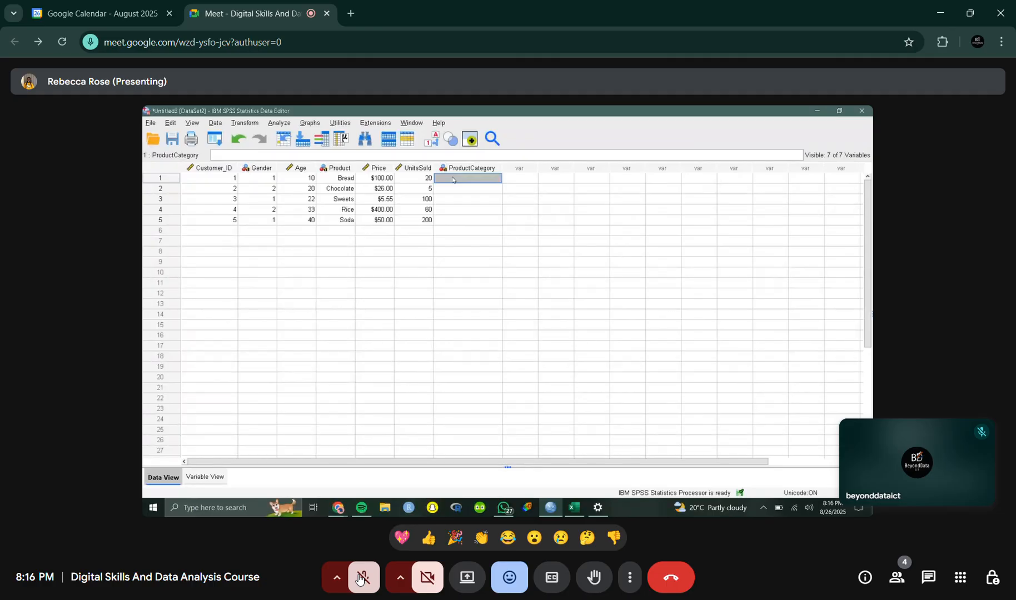
left_click(360, 578)
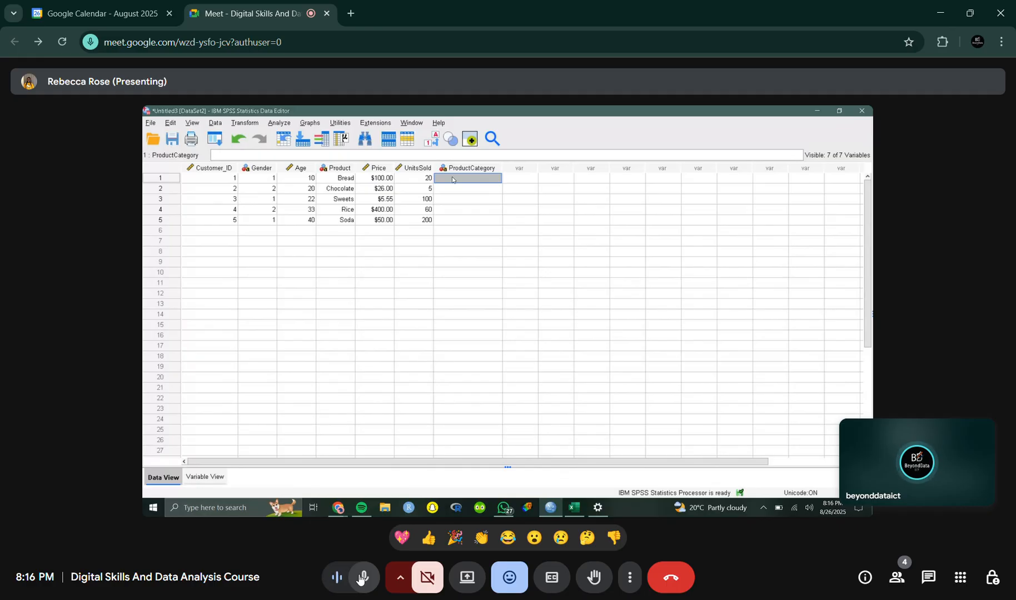
left_click(360, 578)
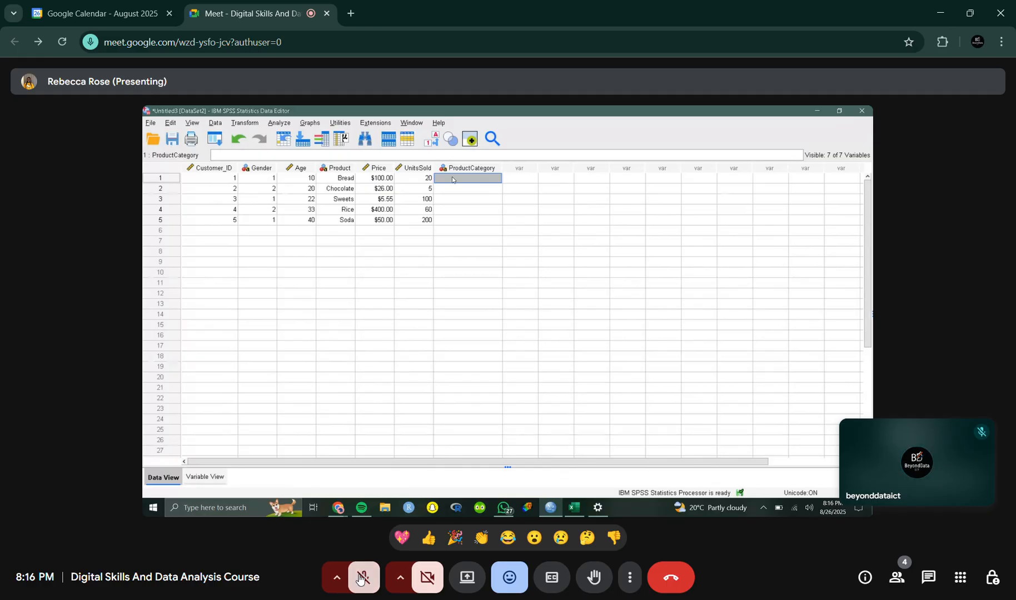
left_click(359, 578)
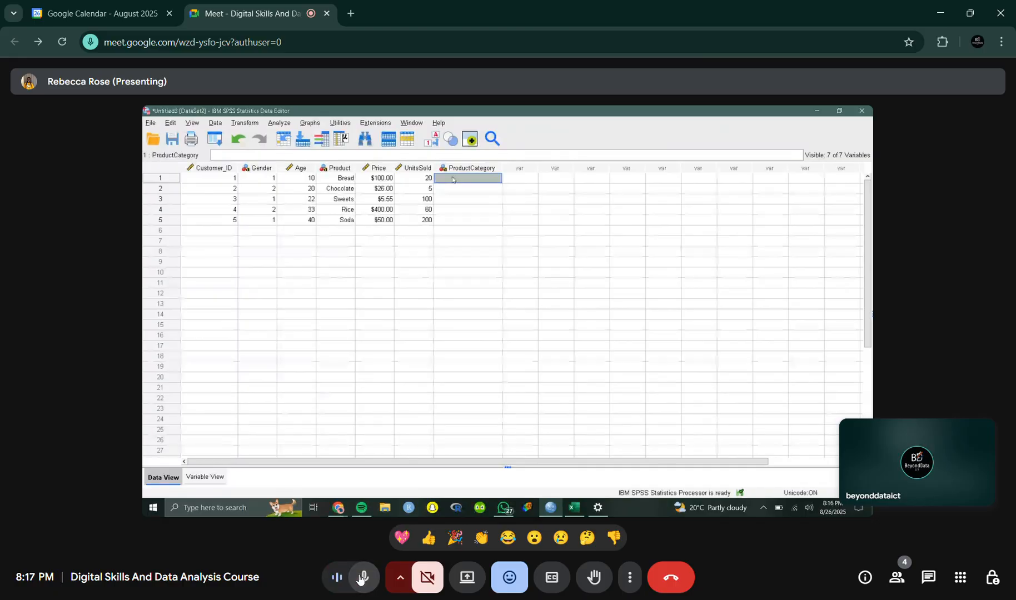
left_click(359, 578)
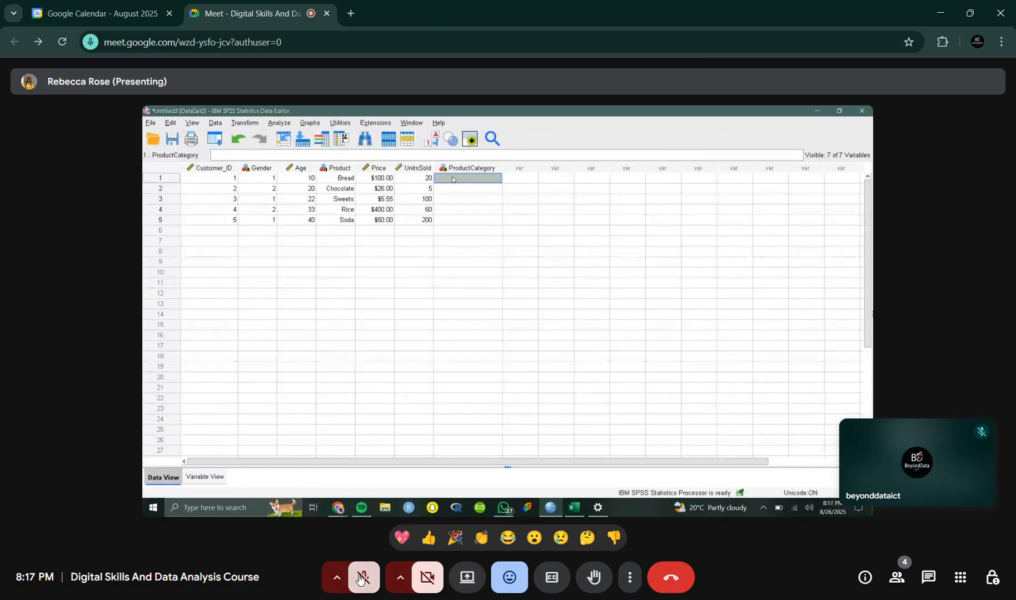
left_click(360, 578)
left_click(359, 578)
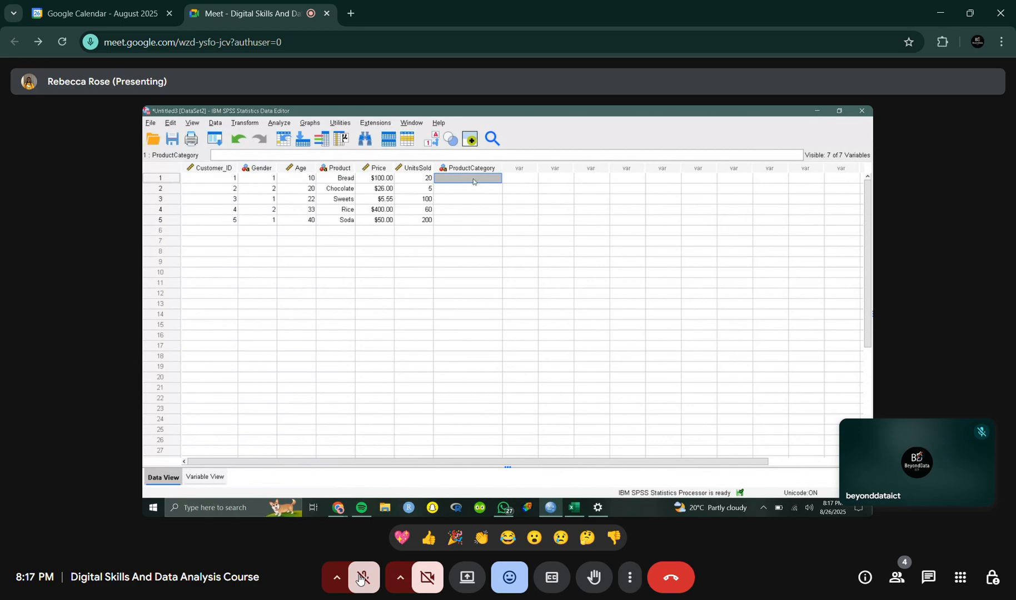
left_click(360, 579)
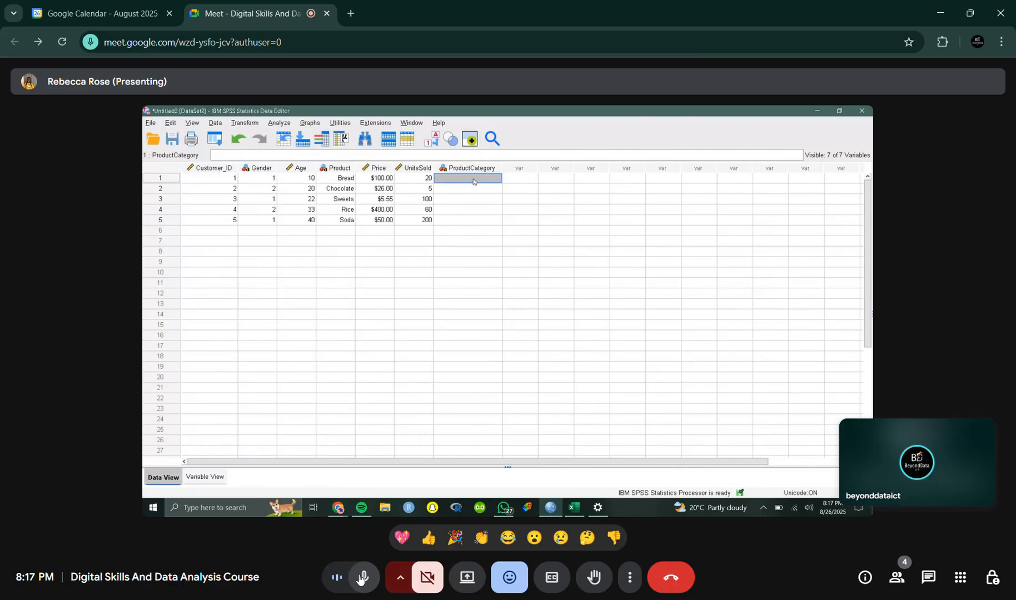
left_click(360, 578)
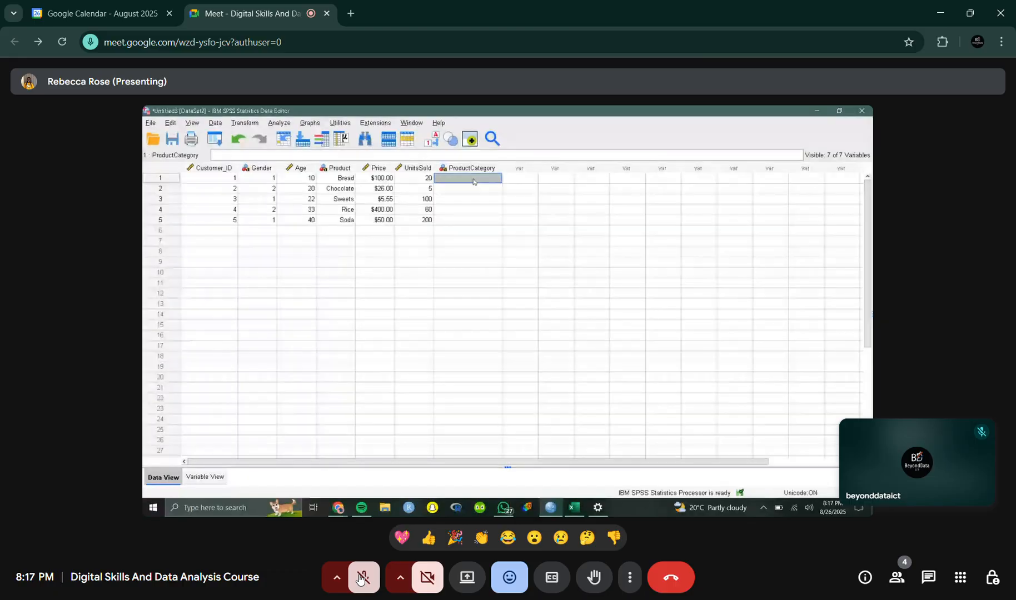
left_click(361, 578)
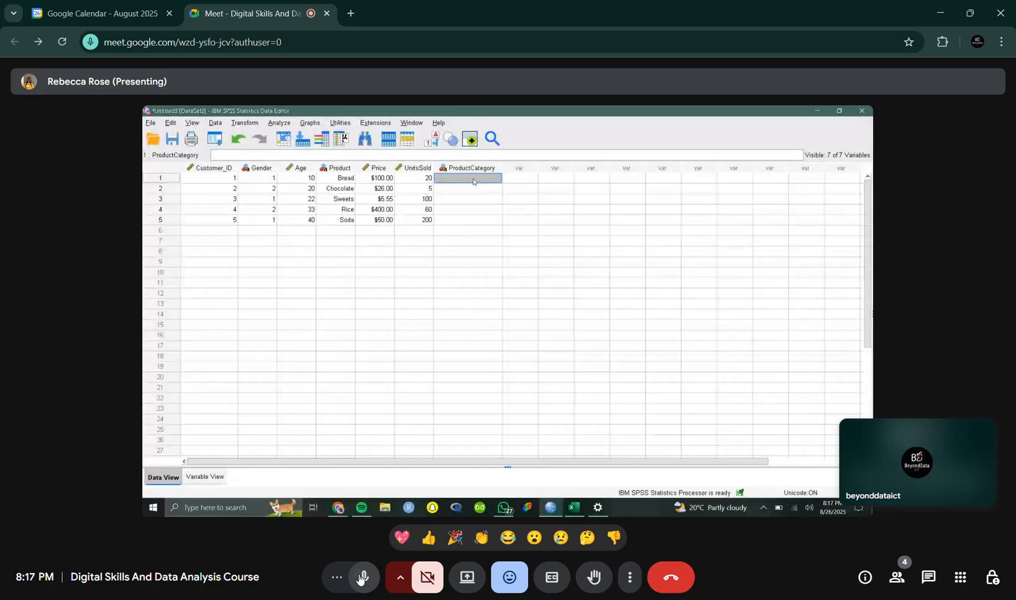
left_click(360, 578)
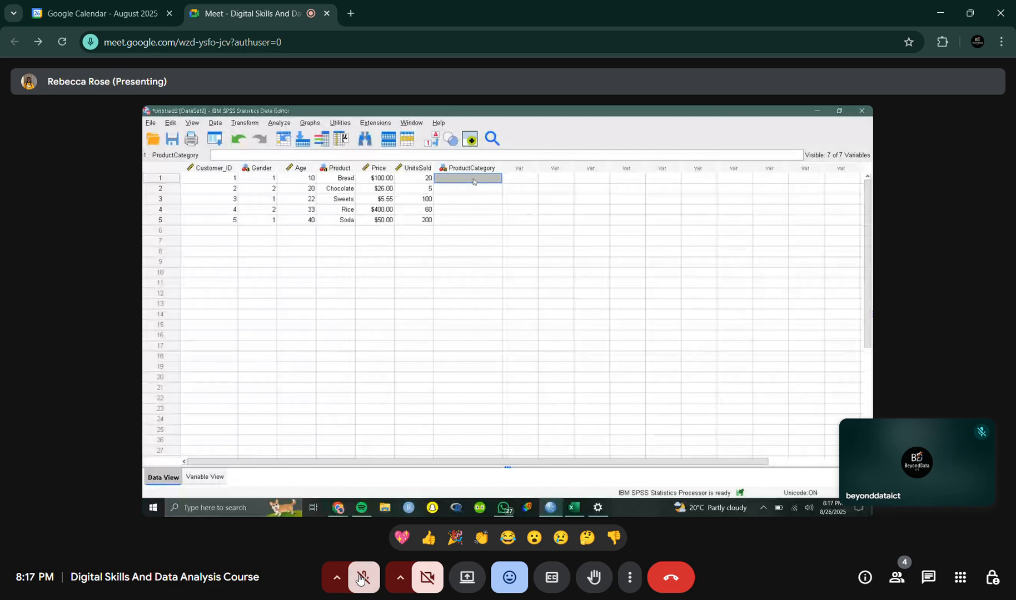
left_click(361, 578)
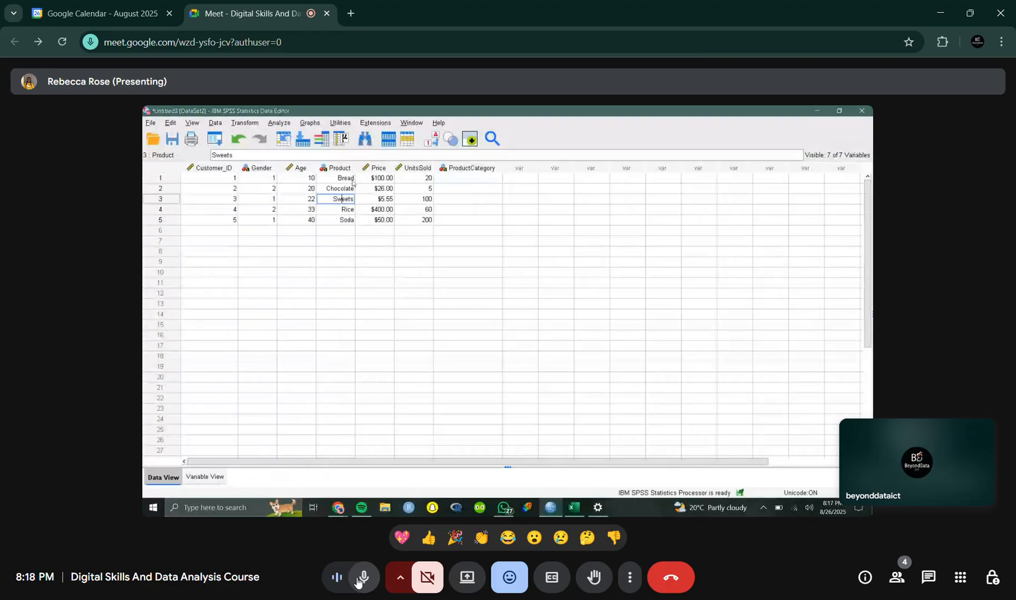
left_click(357, 582)
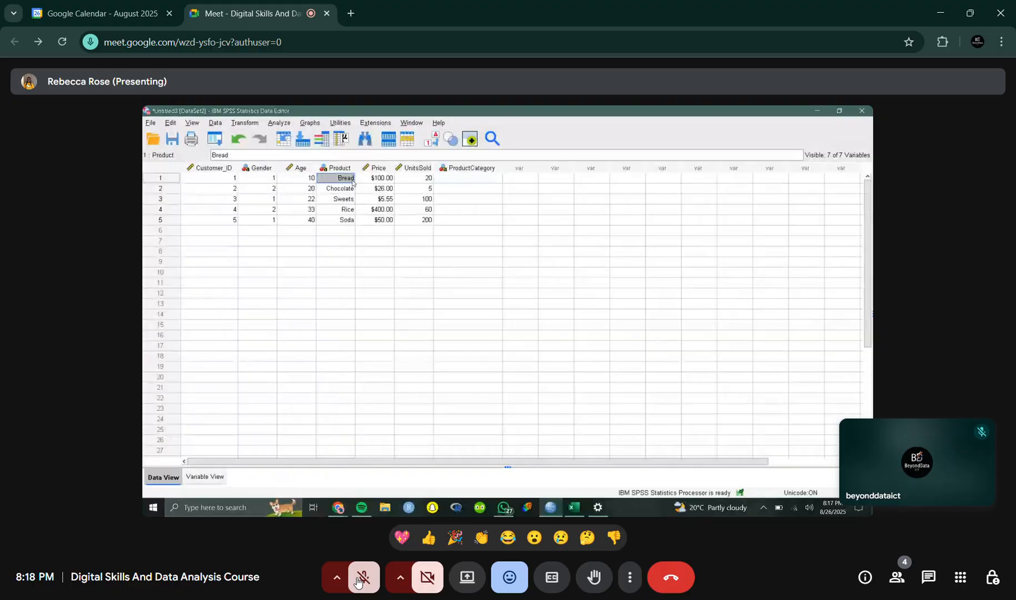
left_click(358, 582)
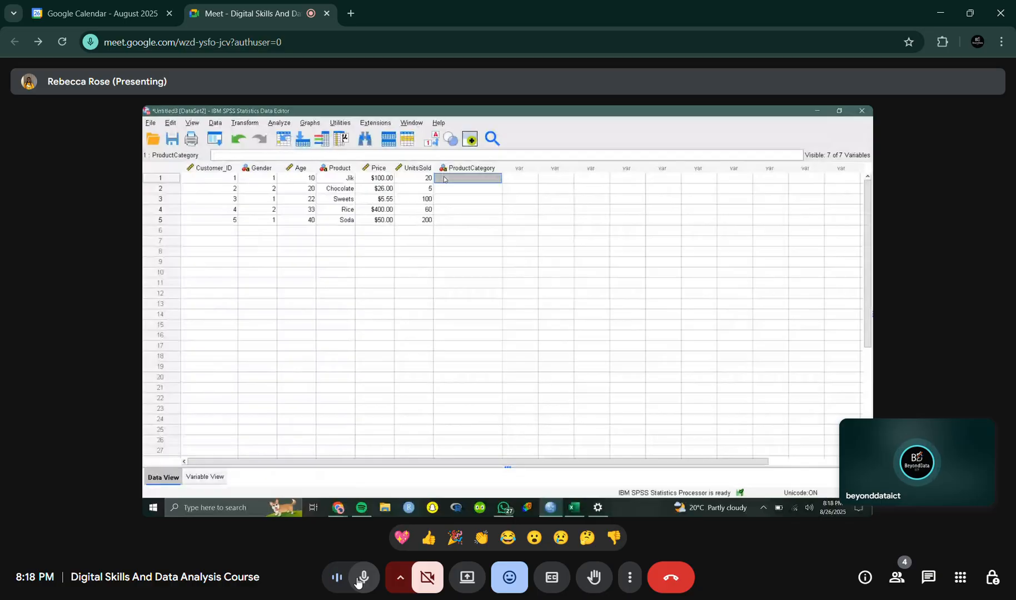
left_click(357, 581)
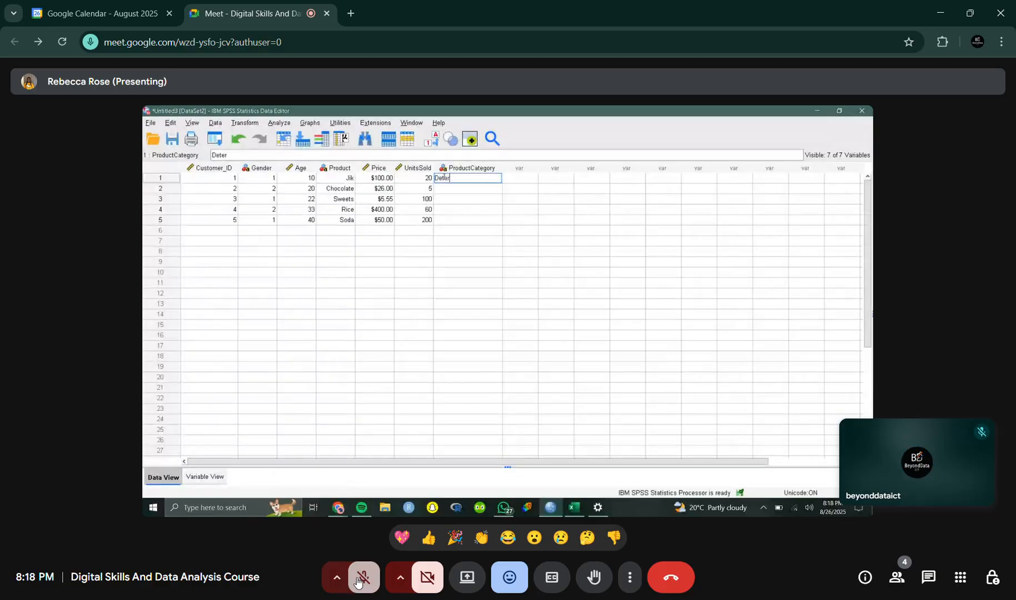
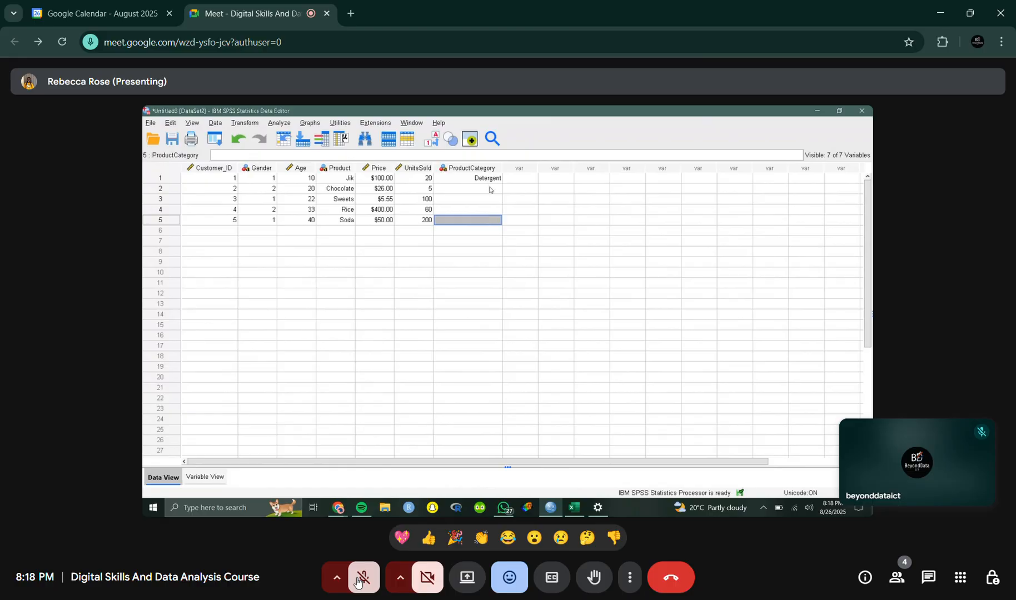
Step: Unmute the meeting microphone to guide the Confectionery entry and ProductCategory width for customer 2, muting it again after each remark
left_click(358, 582)
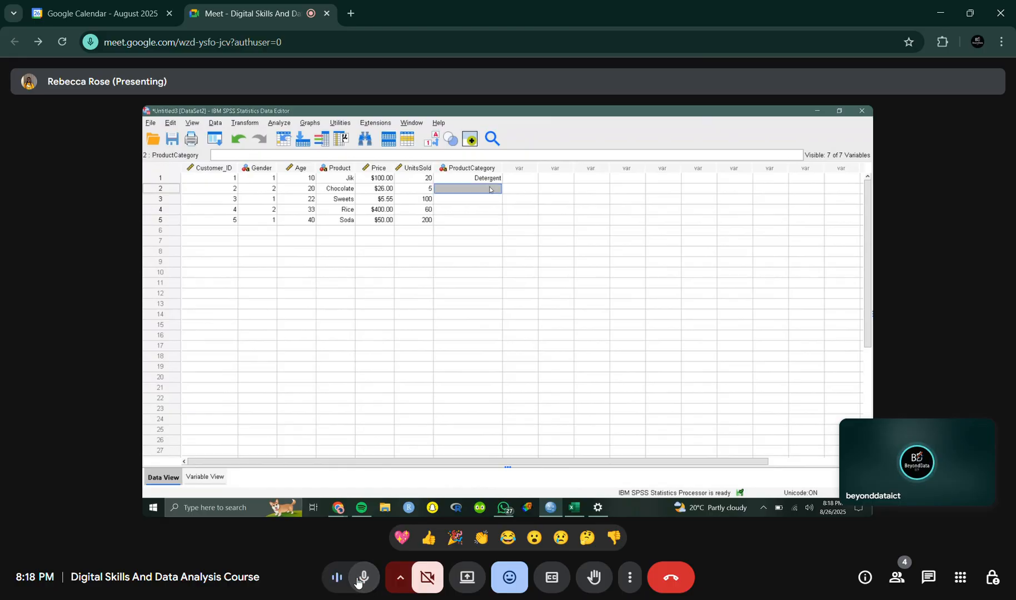
left_click(358, 582)
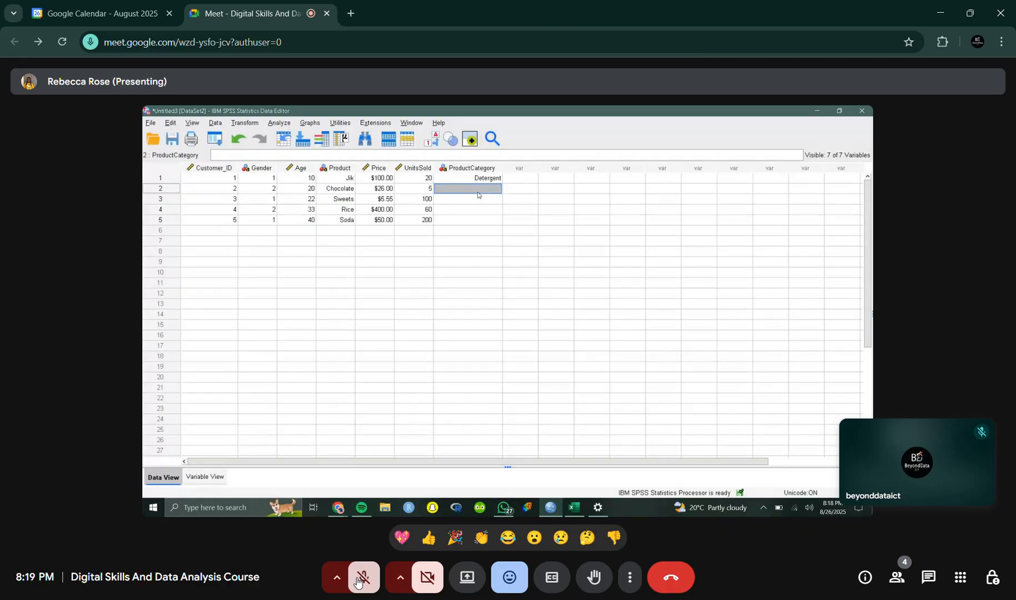
left_click(358, 581)
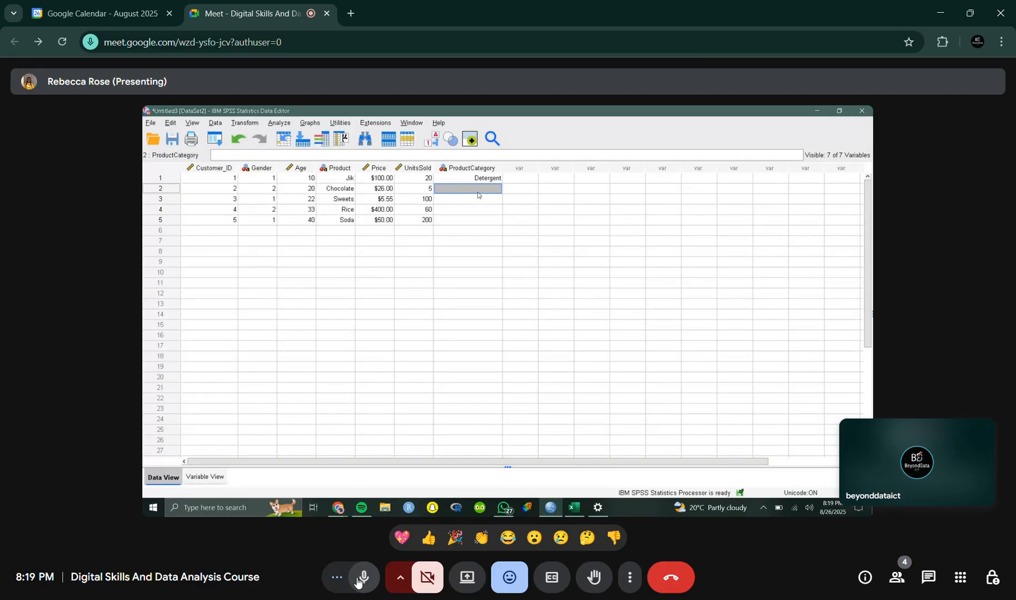
left_click(357, 582)
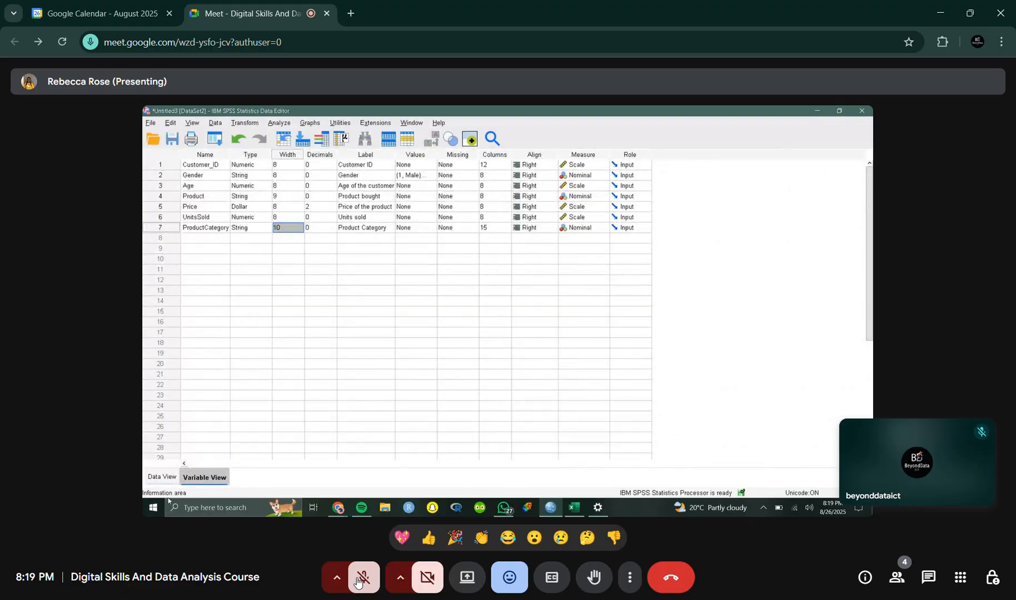
left_click(357, 582)
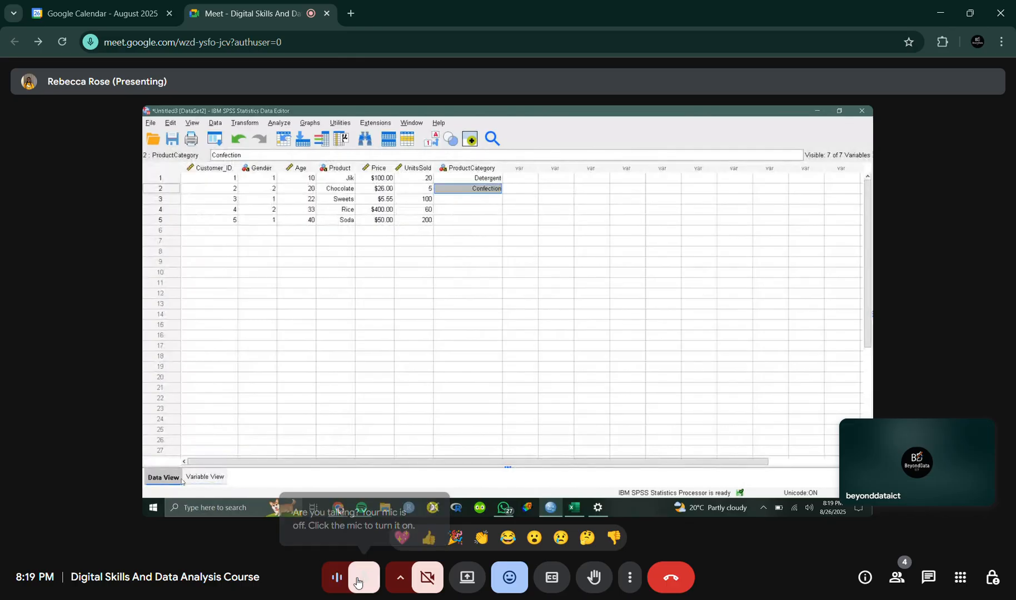
left_click(358, 582)
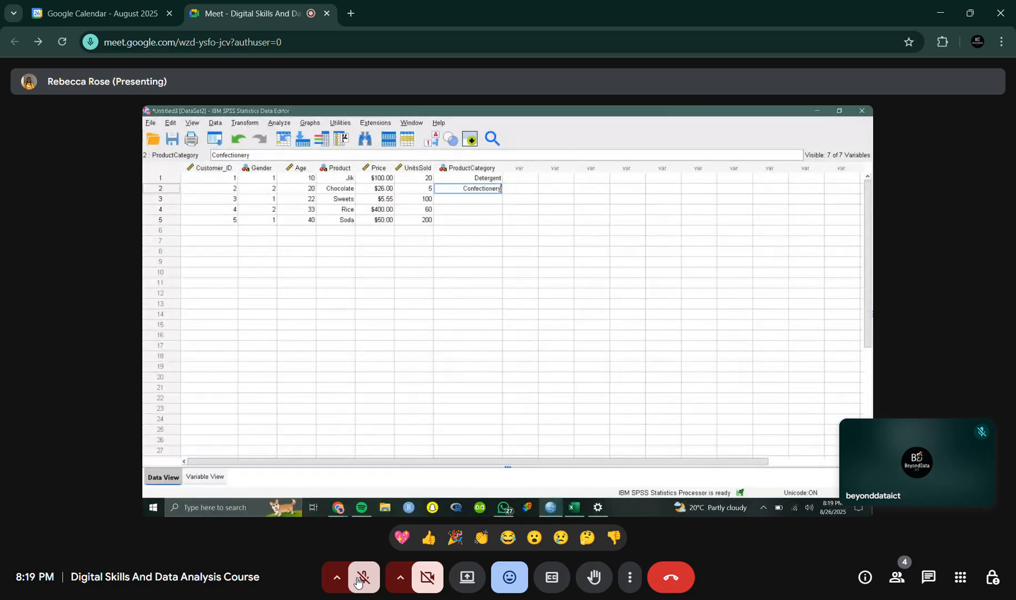
Step: Toggle the meeting microphone to discuss the ProductCategory entries for customers 3 and 4, leaving it unmuted
left_click(358, 582)
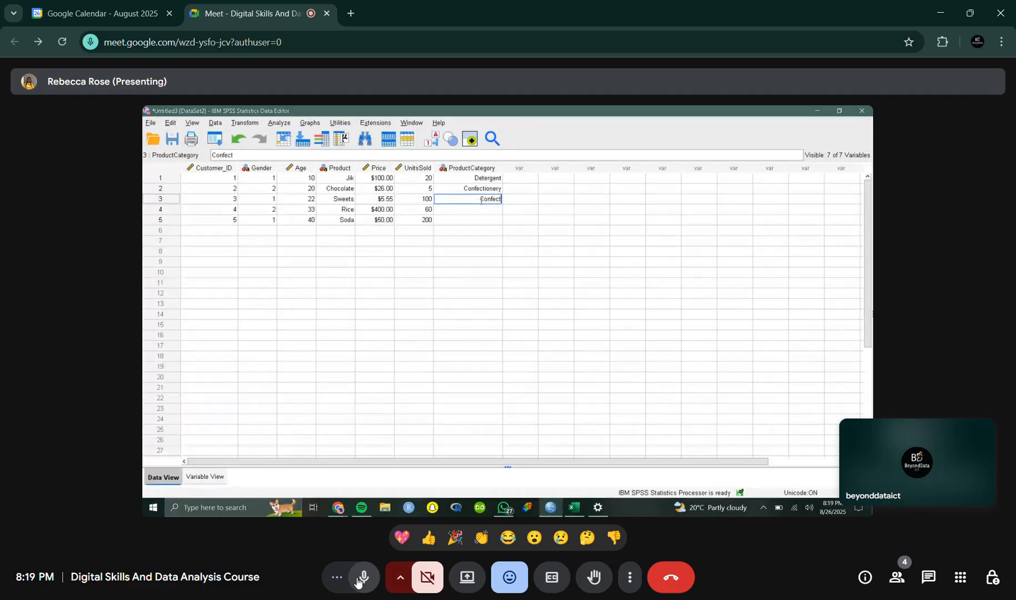
left_click(357, 581)
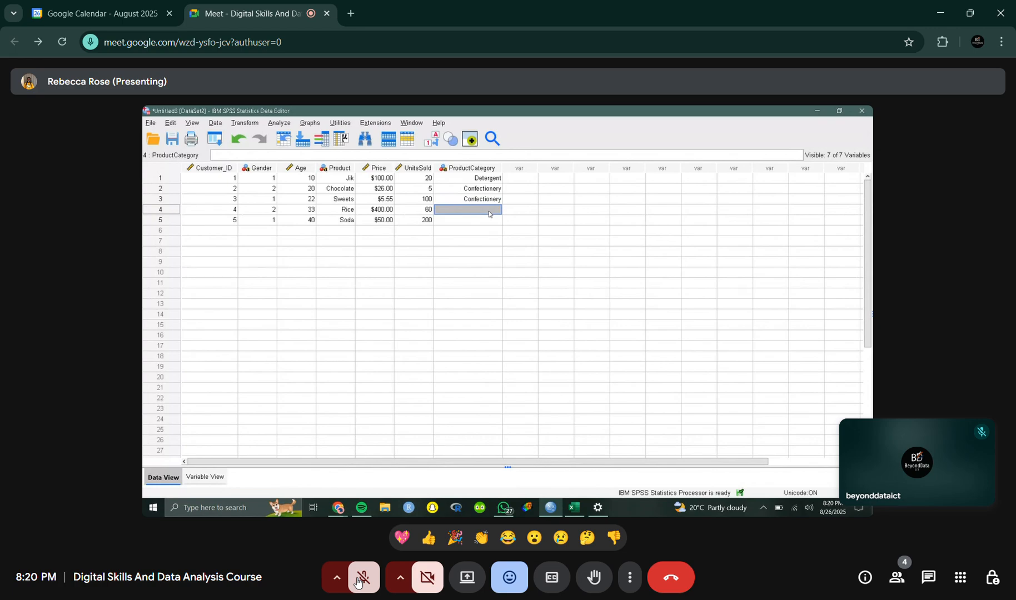
left_click(357, 582)
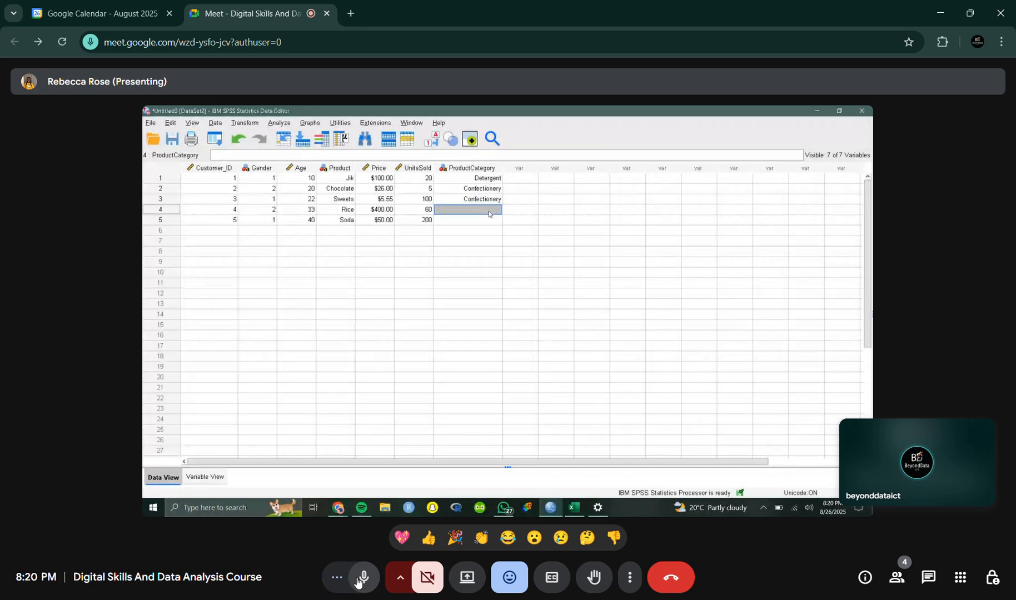
left_click(358, 582)
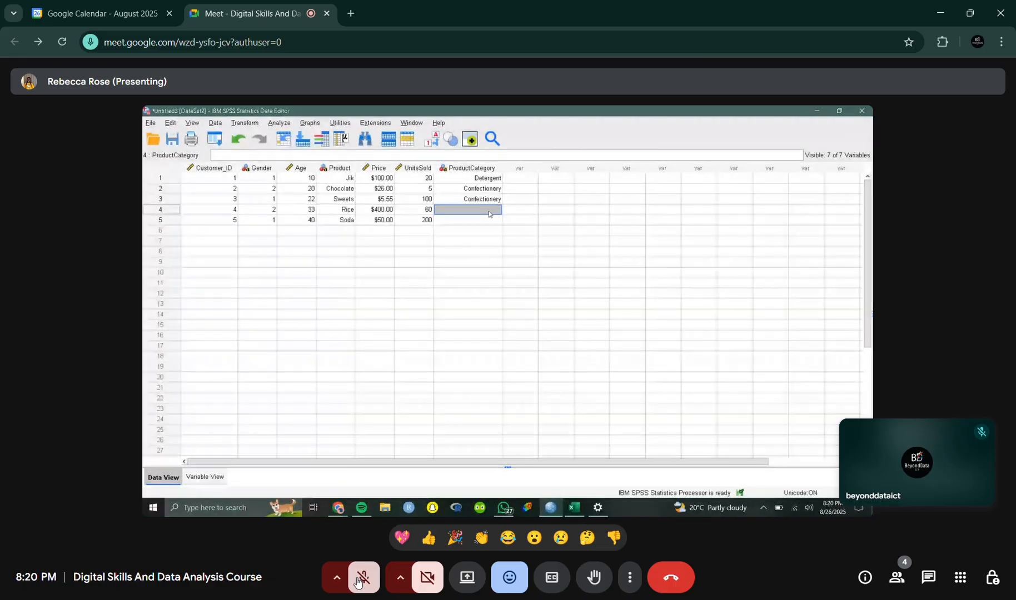
left_click(357, 582)
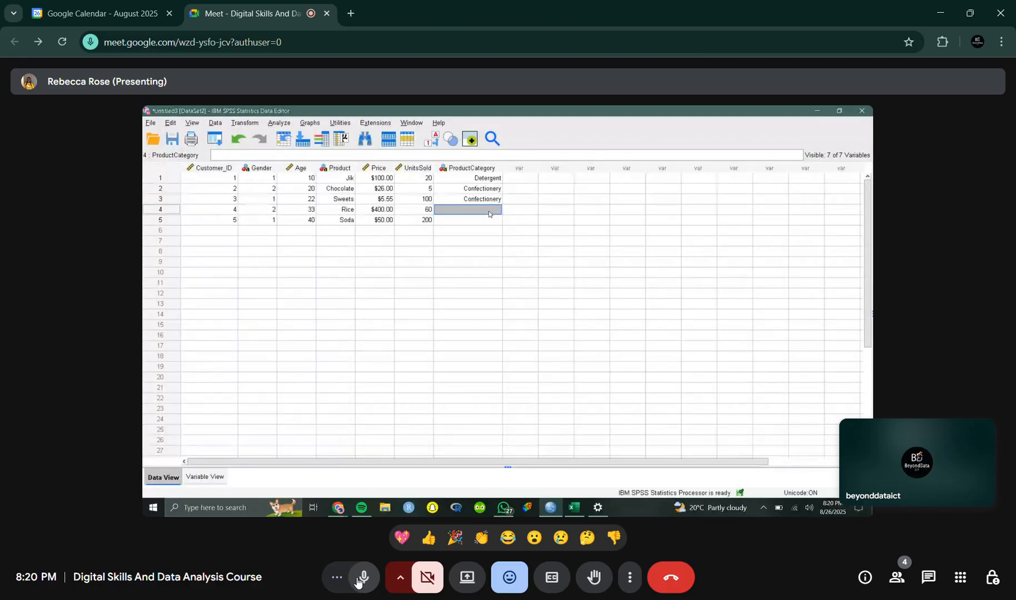
Step: Enter Cereals and Beverages as the ProductCategory values for customers 4 and 5
double_click(489, 211)
type("Cereals")
key("Return")
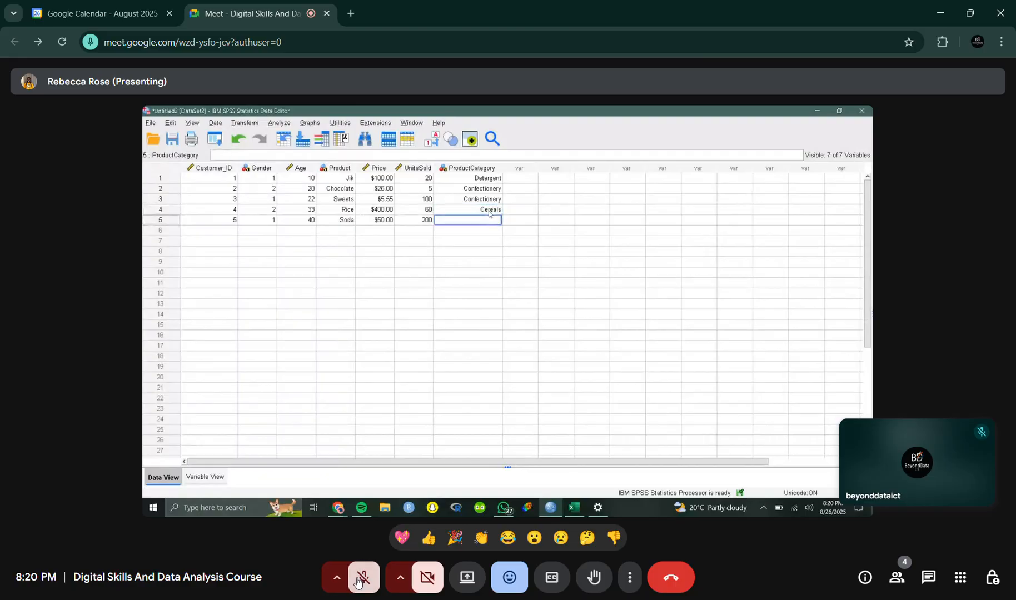
type("Beve")
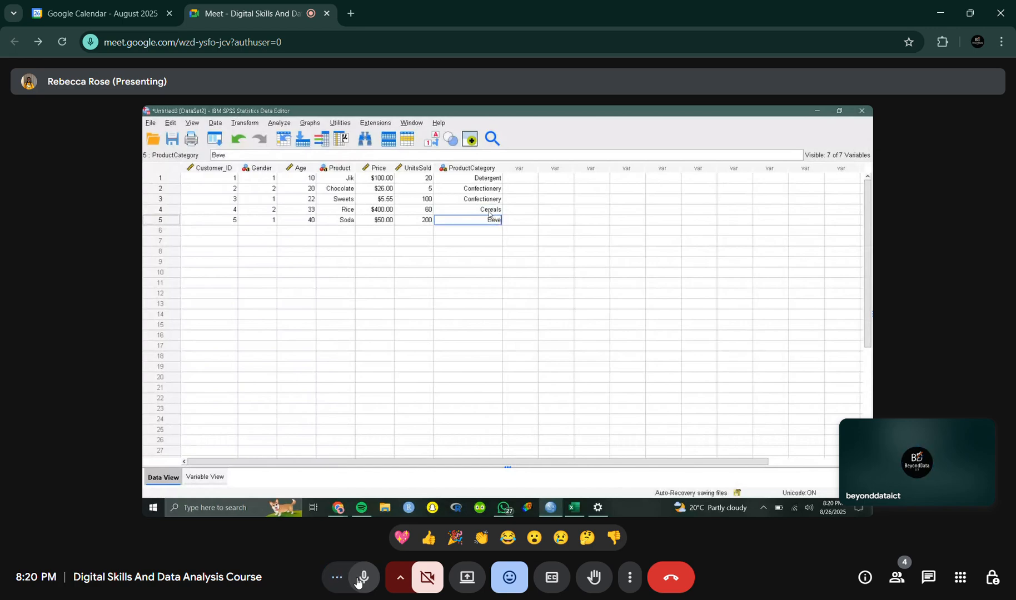
type("rages")
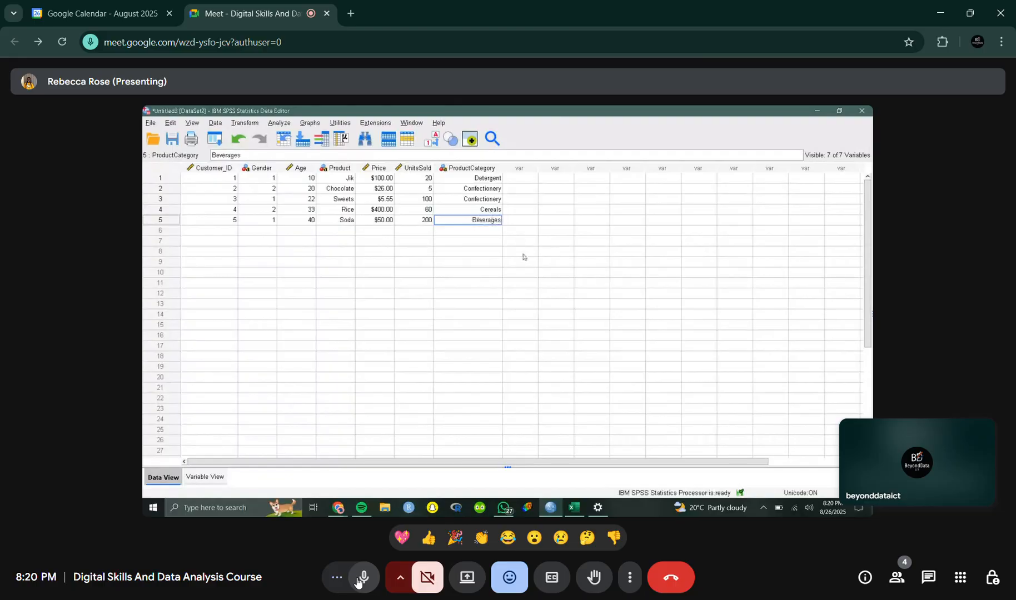
key("Return")
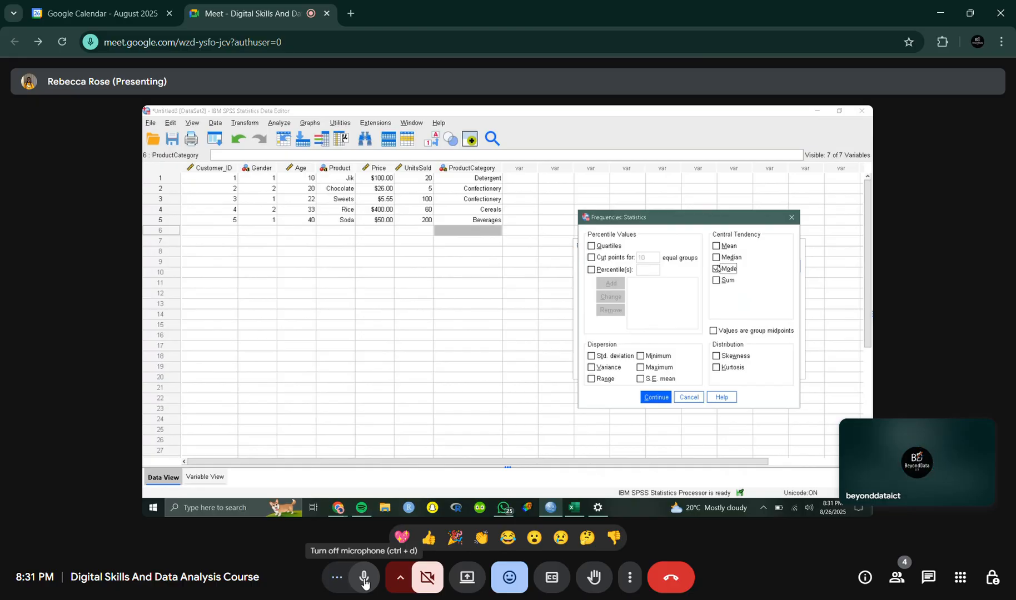
Step: Accept Mode as the statistic for the Gender frequencies and choose bar charts as the chart type
left_click(656, 397)
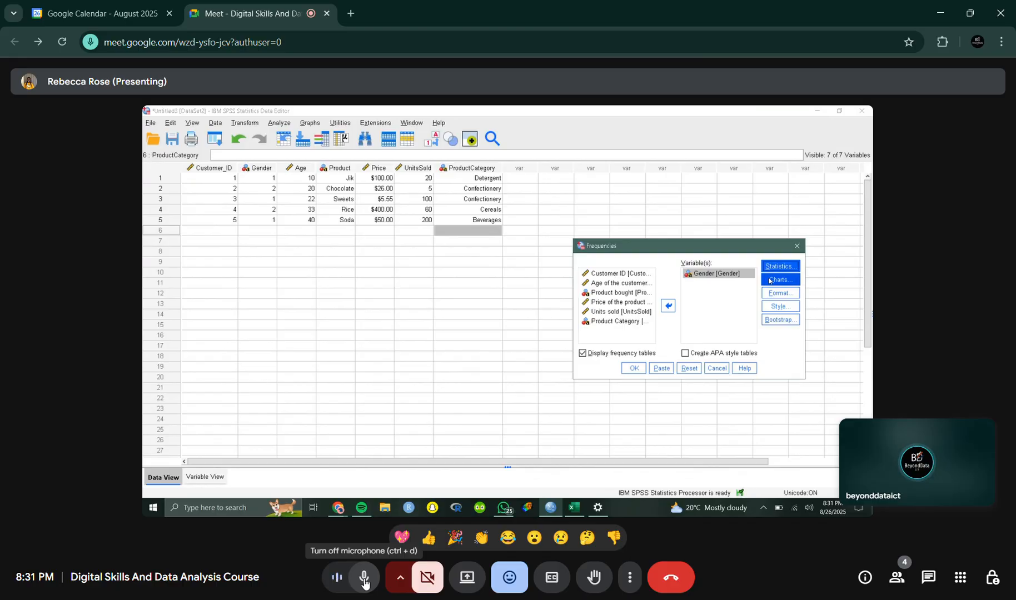
left_click(770, 280)
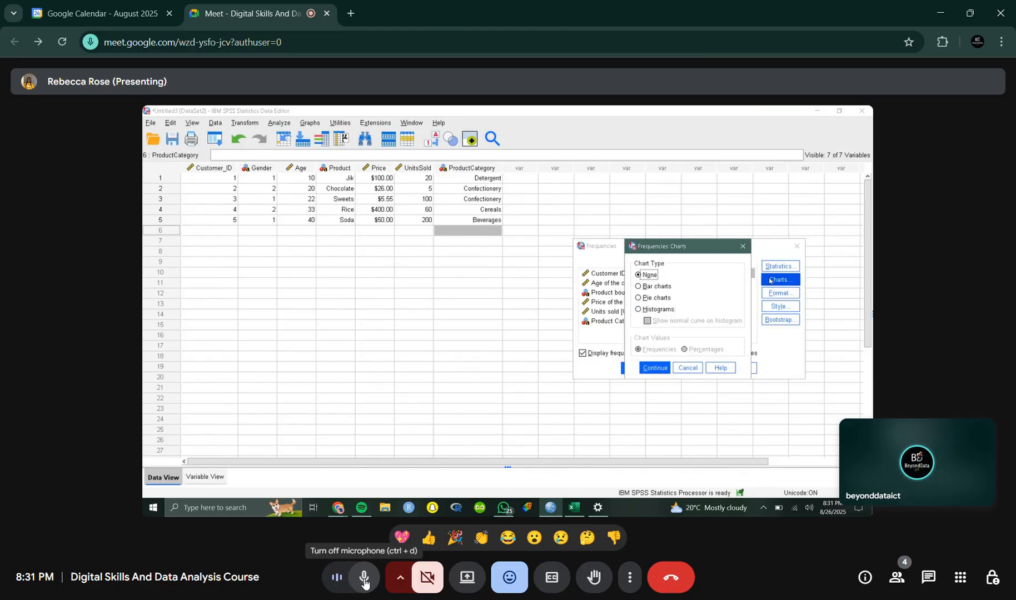
left_click(669, 291)
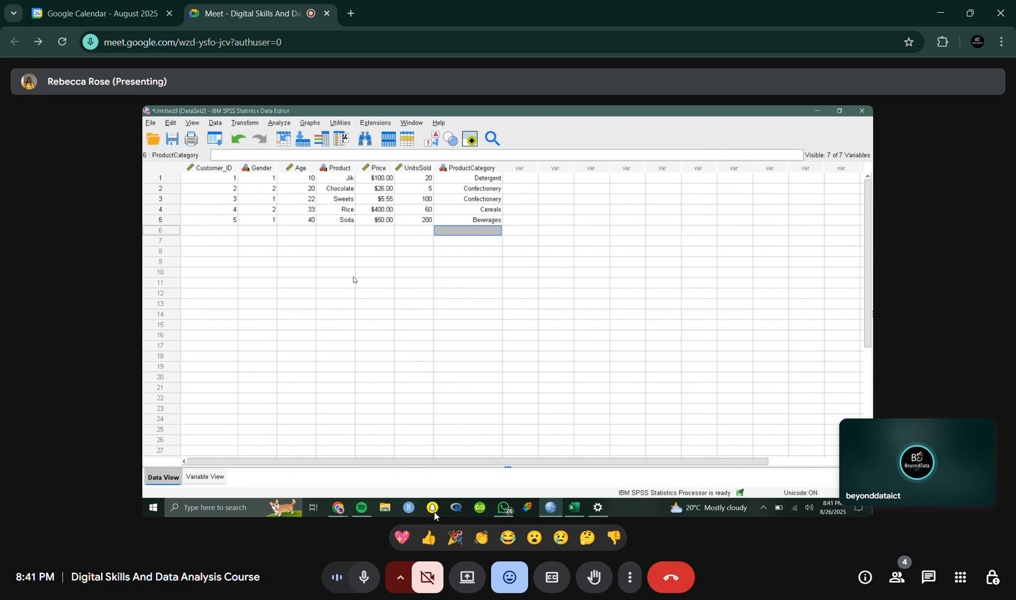
Step: Mute the meeting microphone
mouse_move(354, 492)
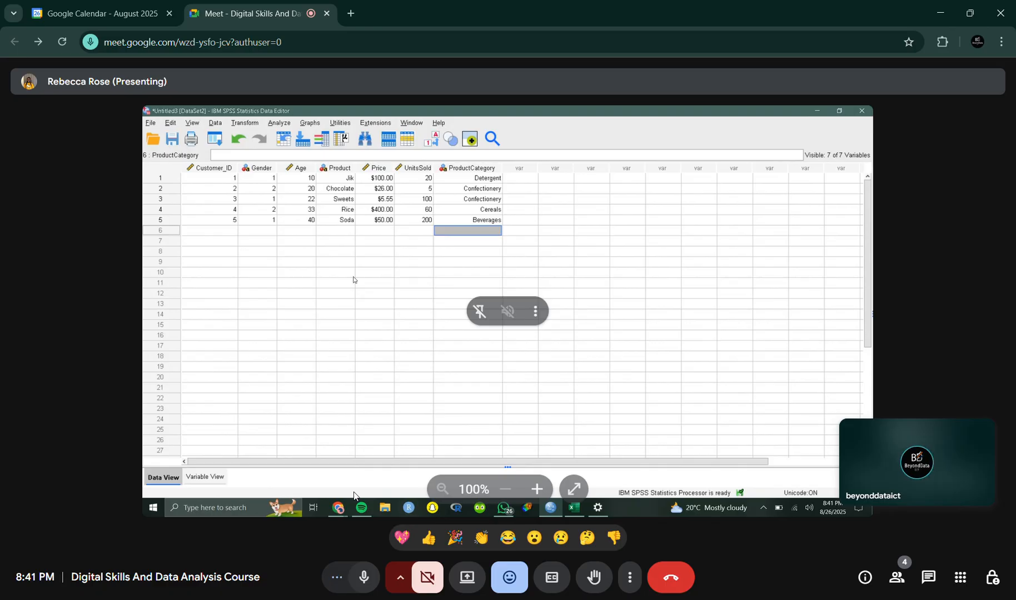
left_click(368, 581)
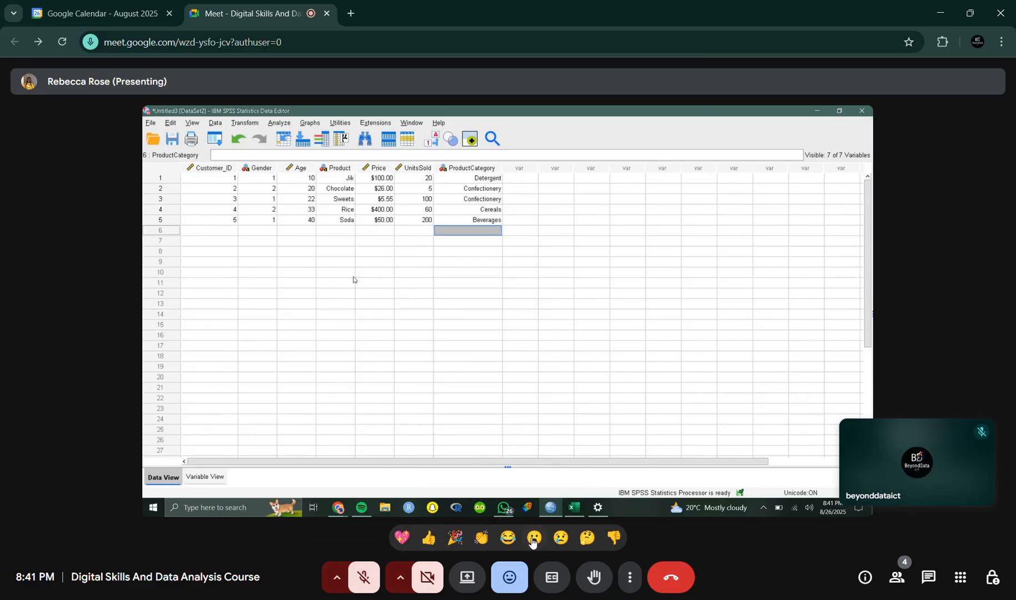